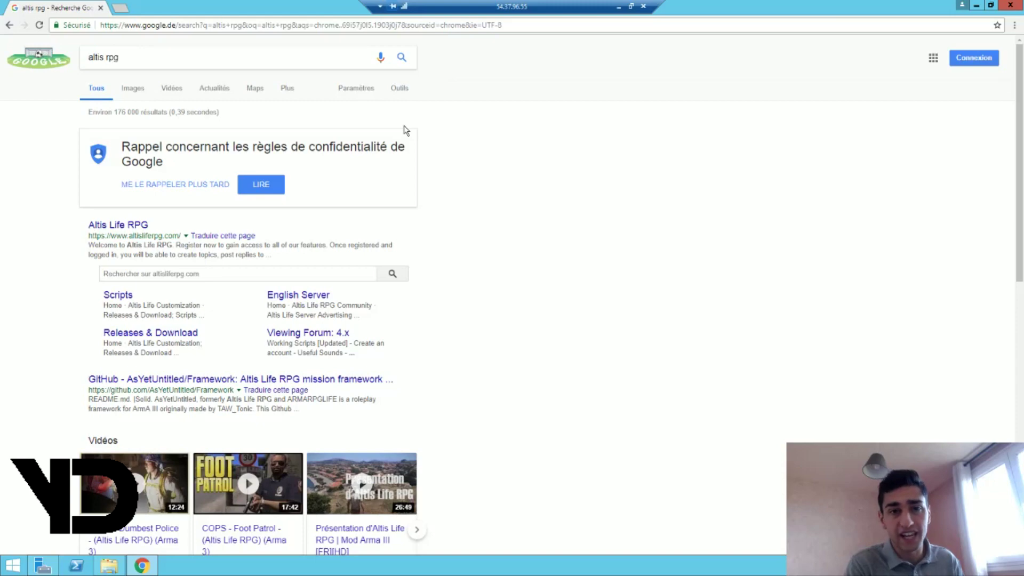
Open the Altis Life RPG website, follow its official Framework link, and download altislife.sql from the v4.4r4 release.
left_click(122, 225)
scroll(126, 230, "down", 5)
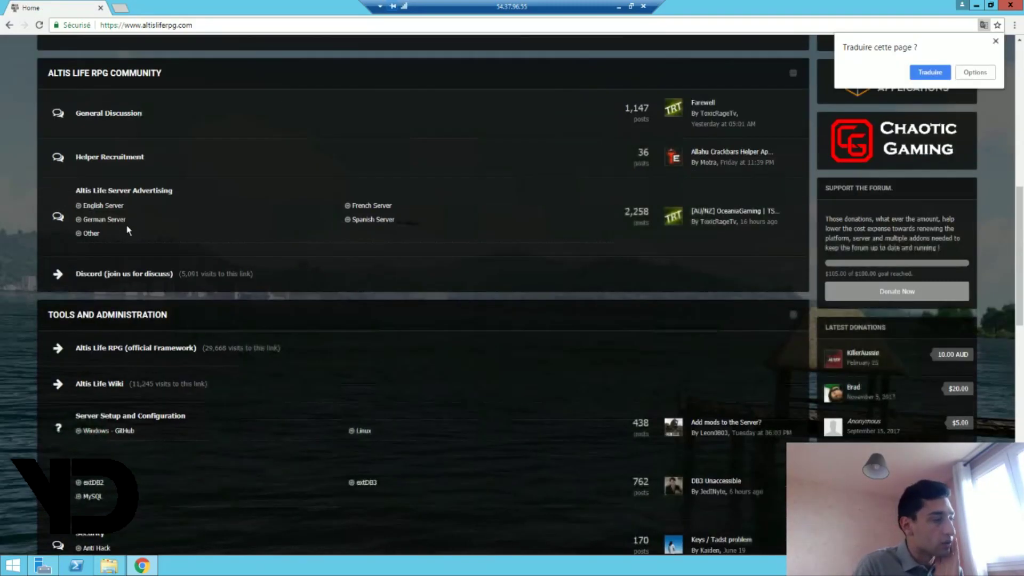
scroll(128, 230, "down", 3)
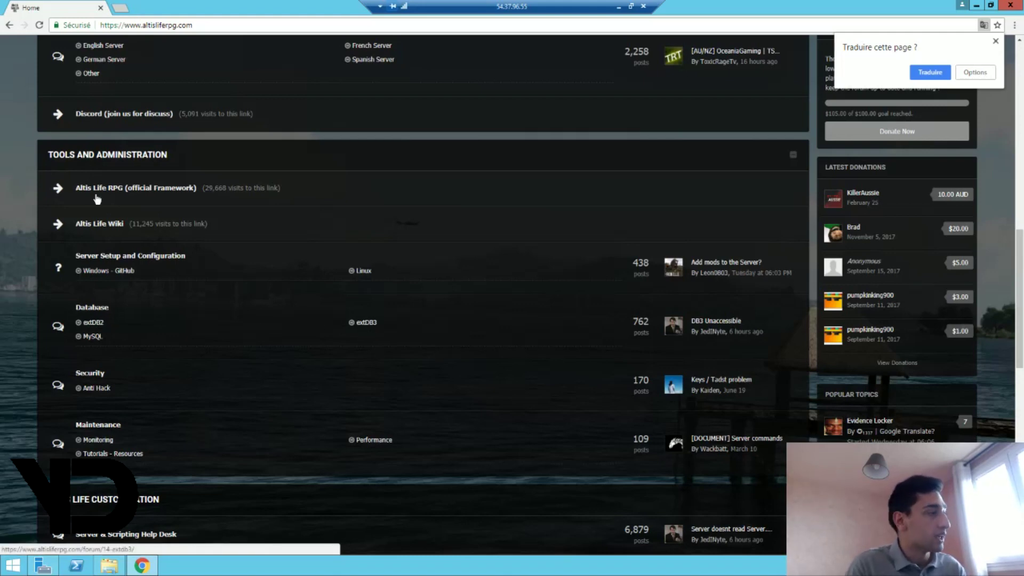
key("ctrl+t")
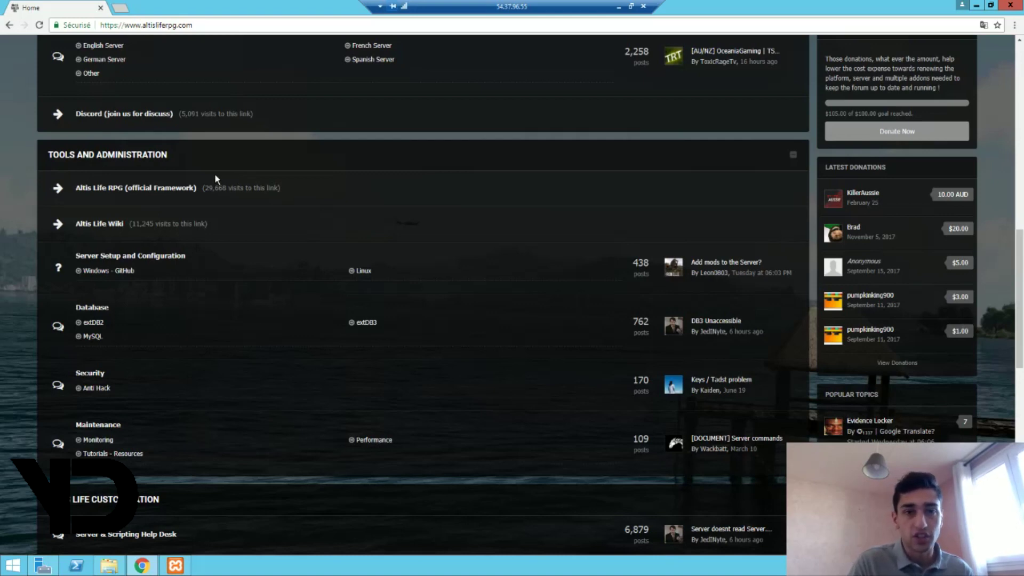
left_click(184, 188)
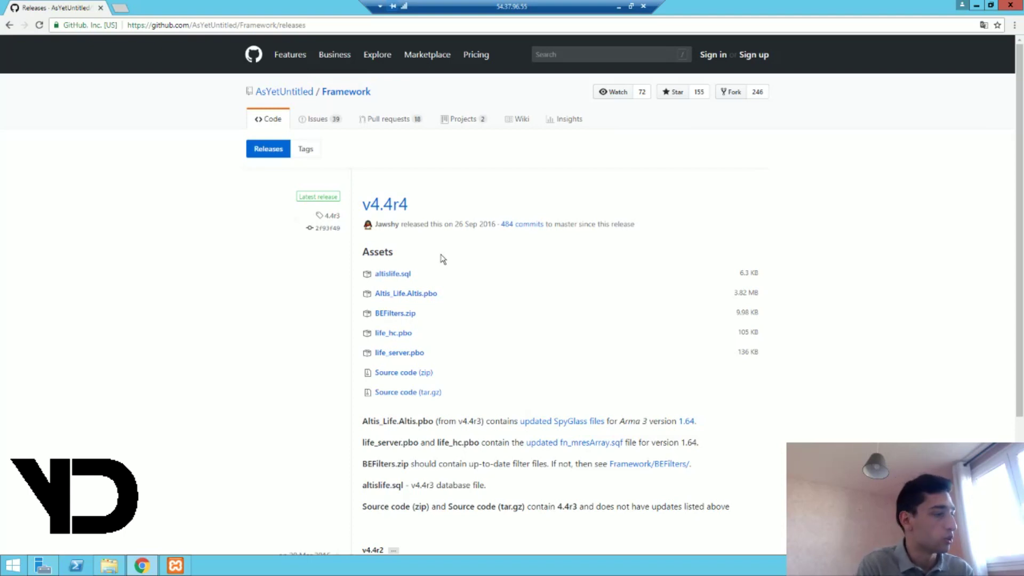
left_click(403, 275)
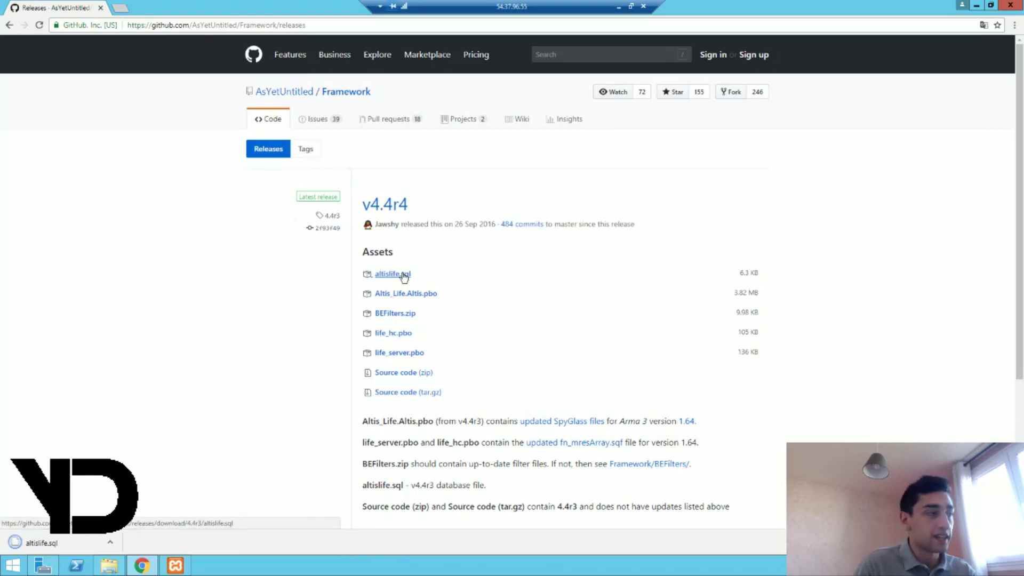
Open the downloaded altislife.sql and examine the user and host set in the DEFINER of its CREATE PROCEDURE statements.
left_click(98, 535)
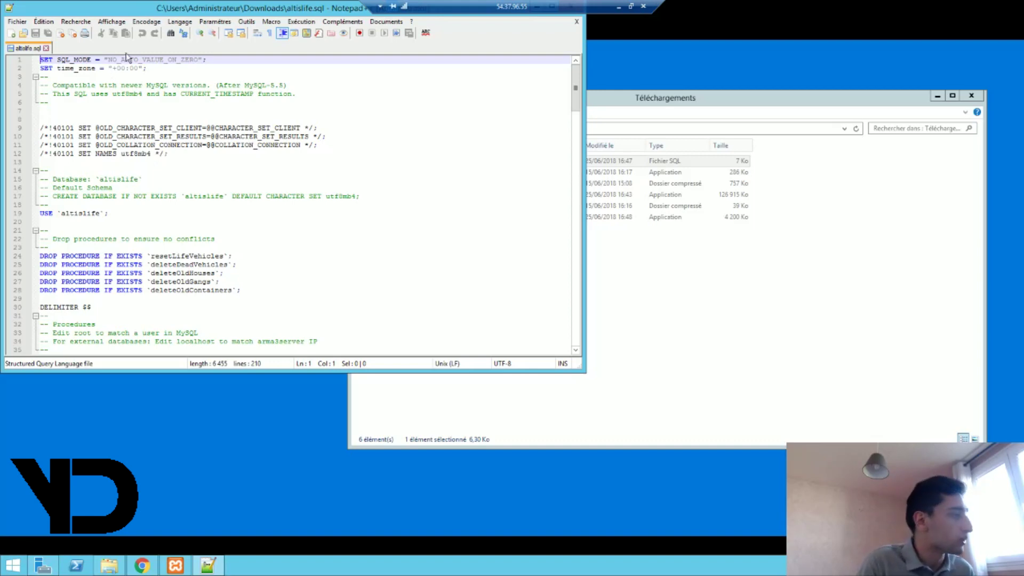
scroll(172, 152, "down", 6)
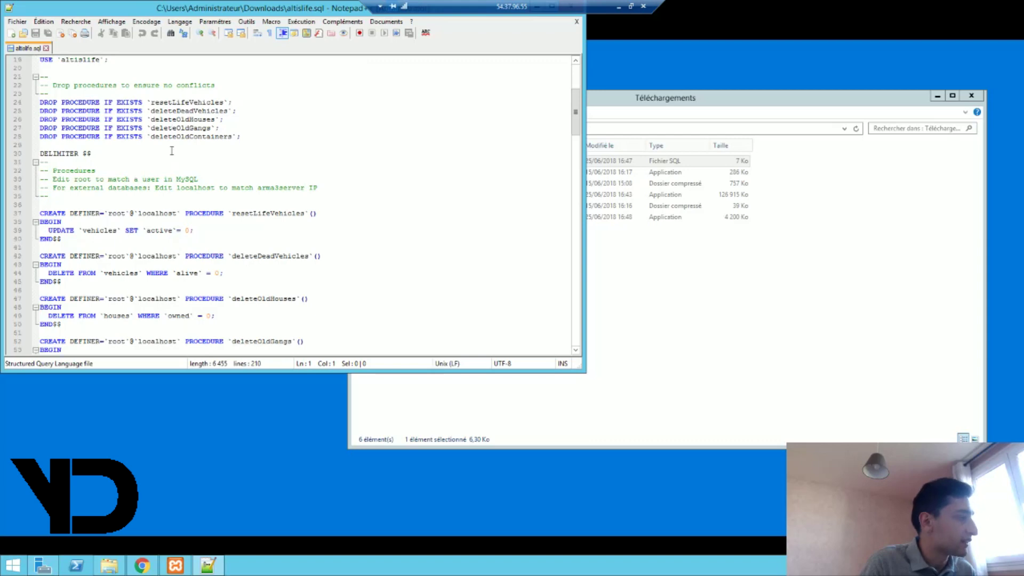
scroll(172, 152, "down", 1)
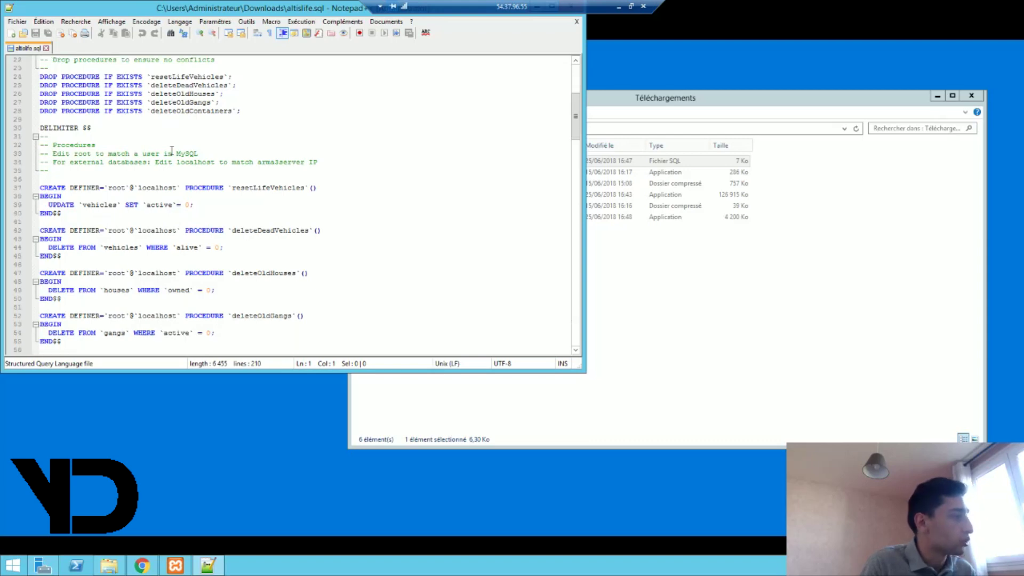
left_click(111, 187)
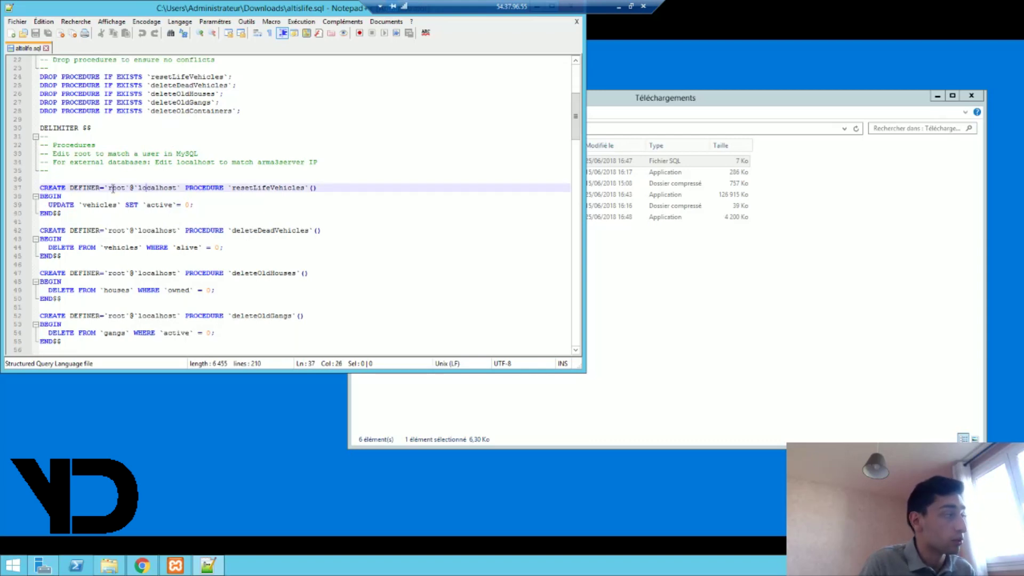
double_click(112, 187)
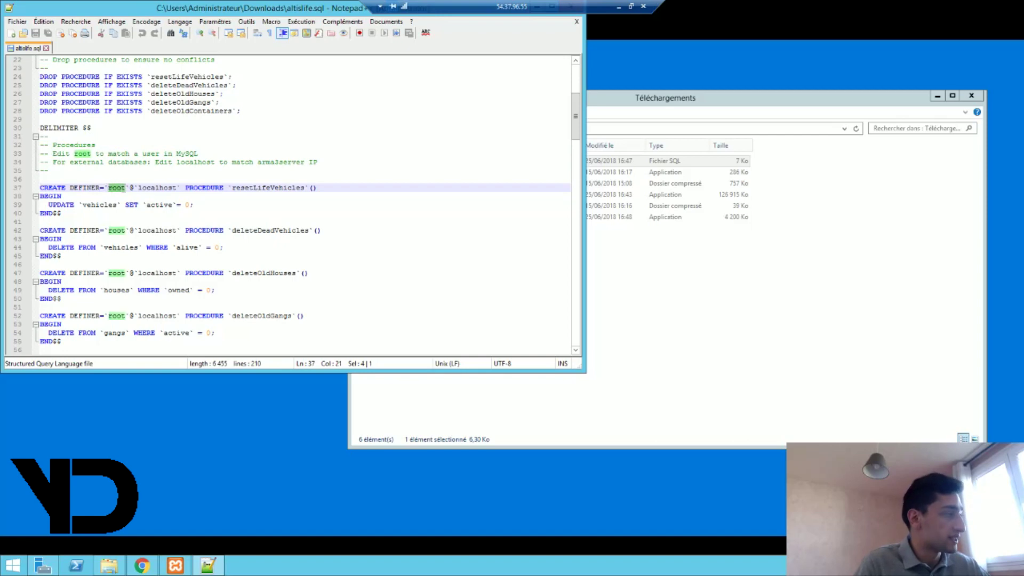
scroll(124, 192, "down", 2)
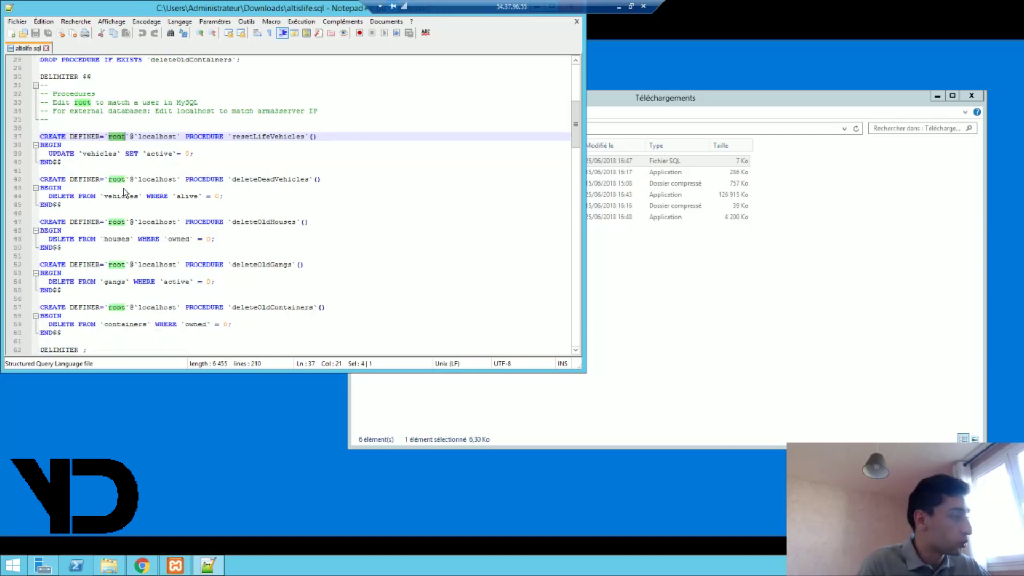
left_click(139, 136)
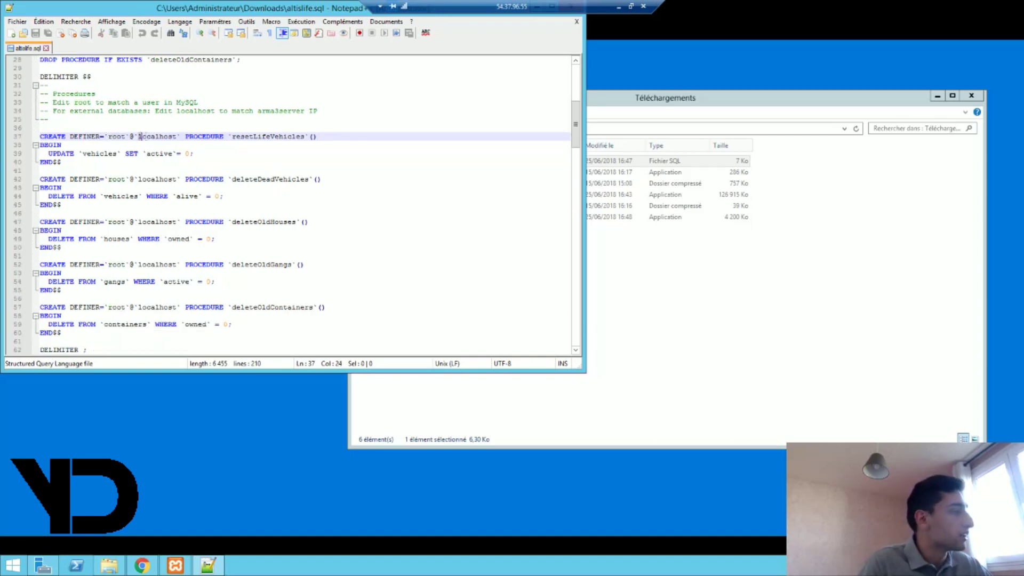
left_click_drag(139, 137, 177, 137)
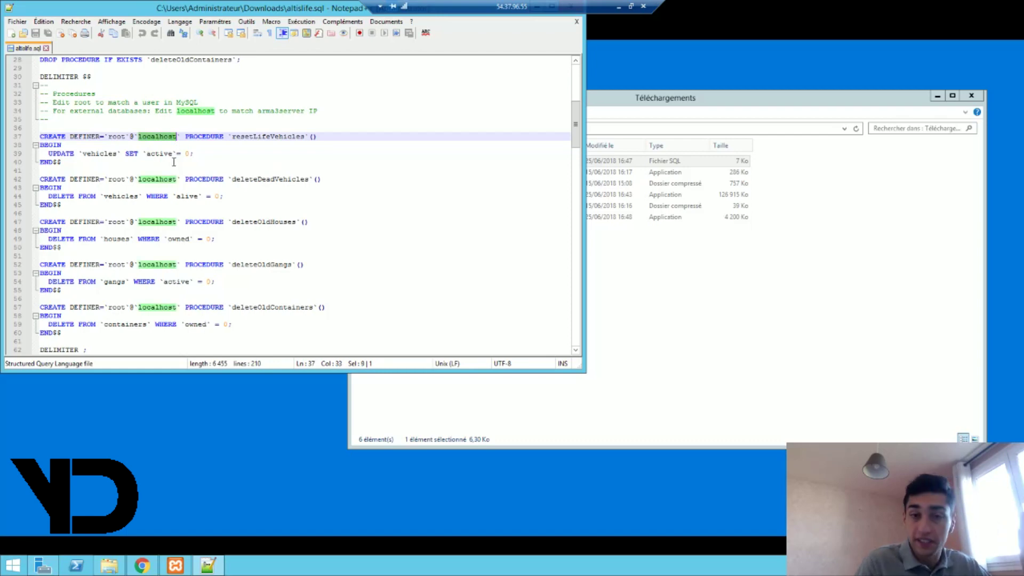
left_click_drag(108, 137, 123, 137)
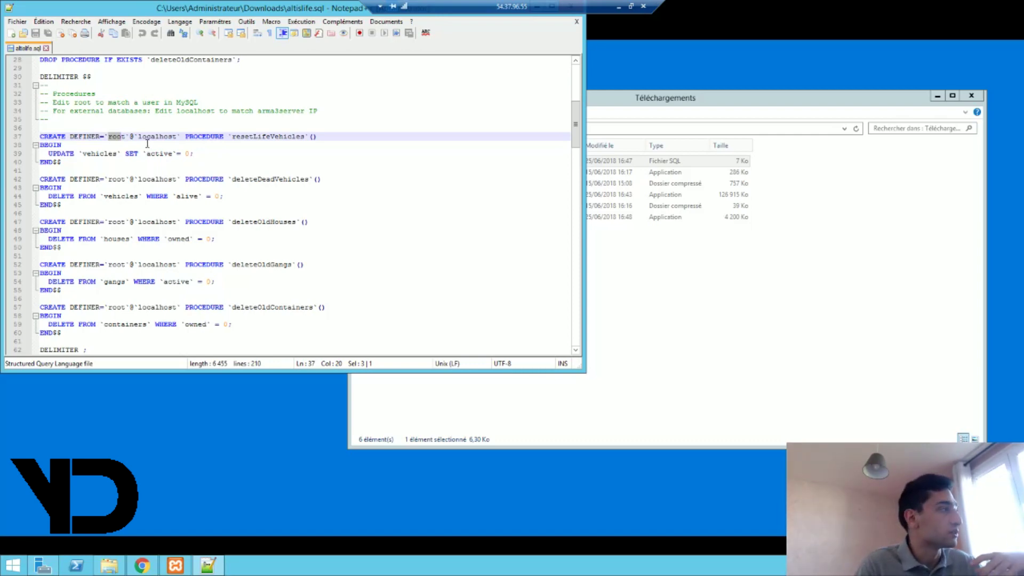
left_click(117, 137)
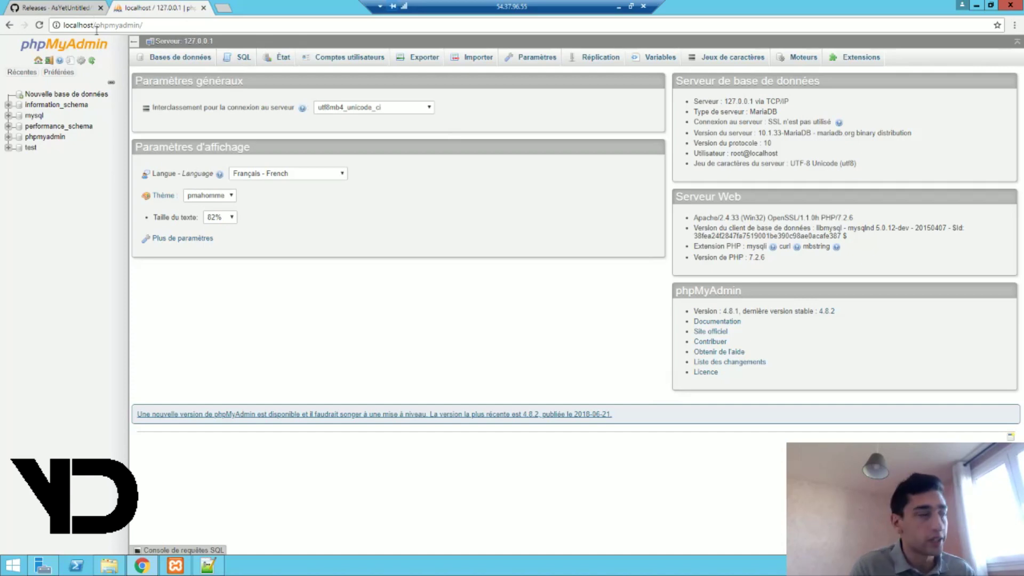
Create a new database named altislife in phpMyAdmin with the latin1_swedish_ci collation.
left_click(190, 63)
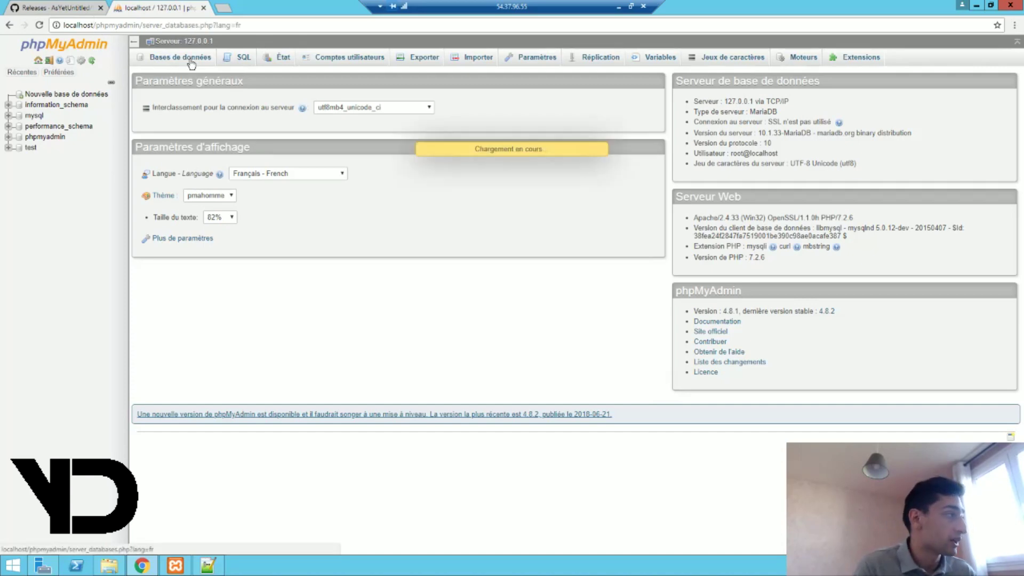
left_click(219, 142)
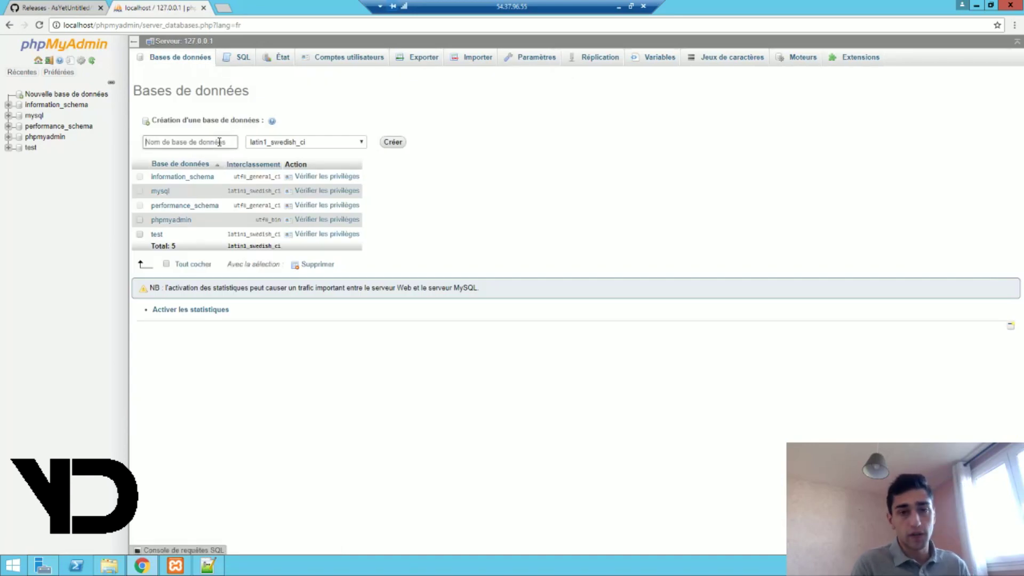
type("al")
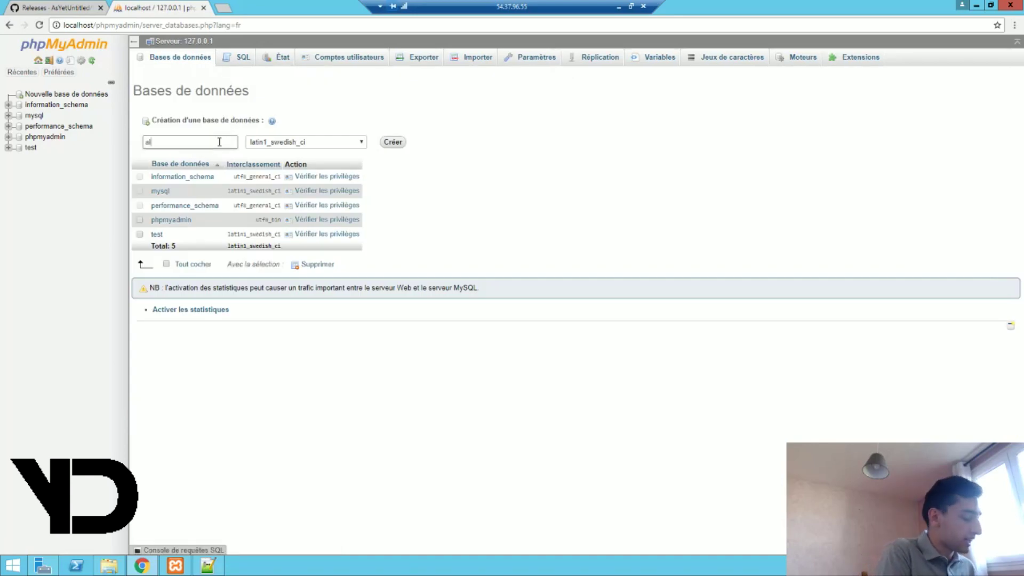
type("tis")
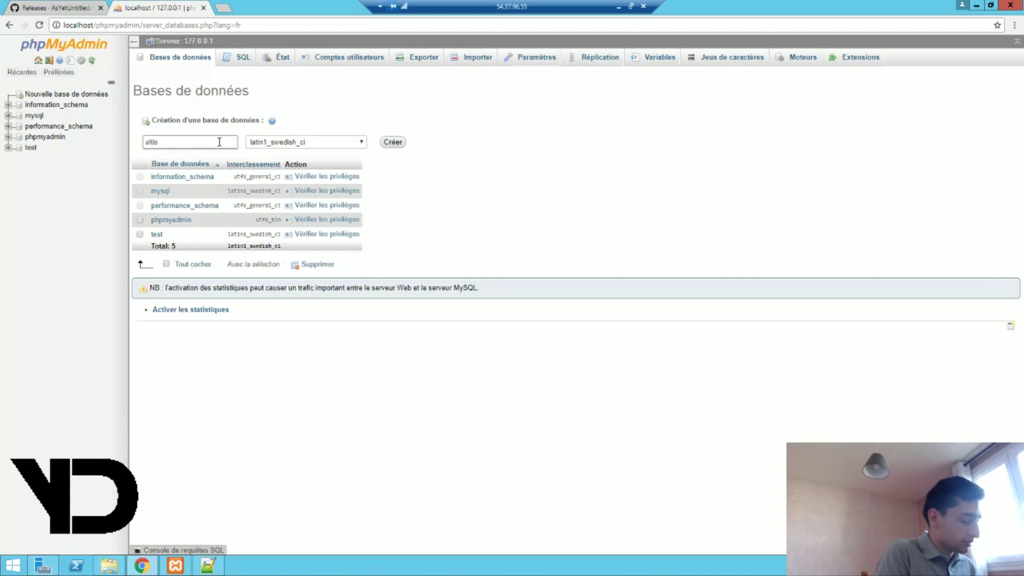
type("life")
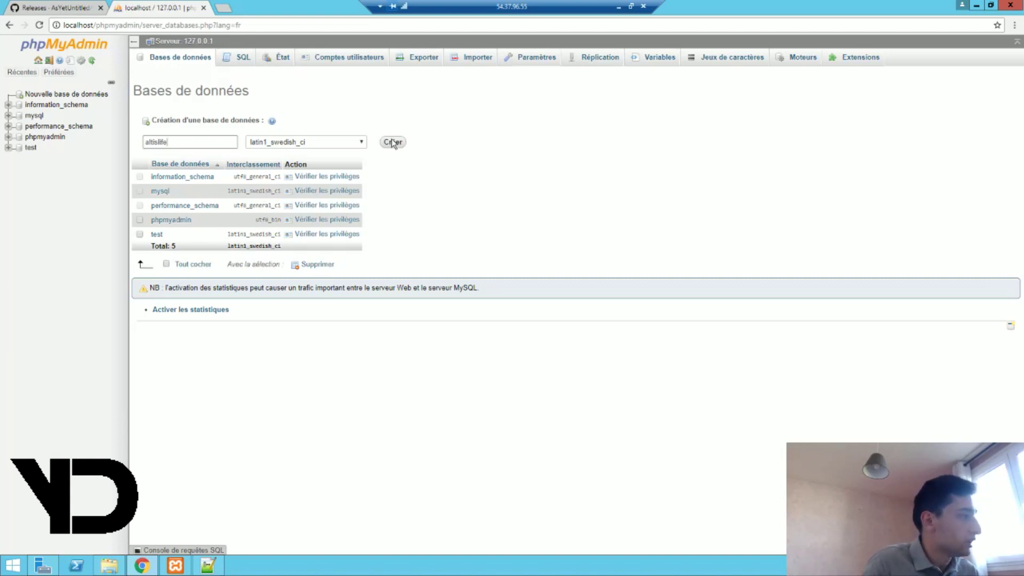
left_click(393, 142)
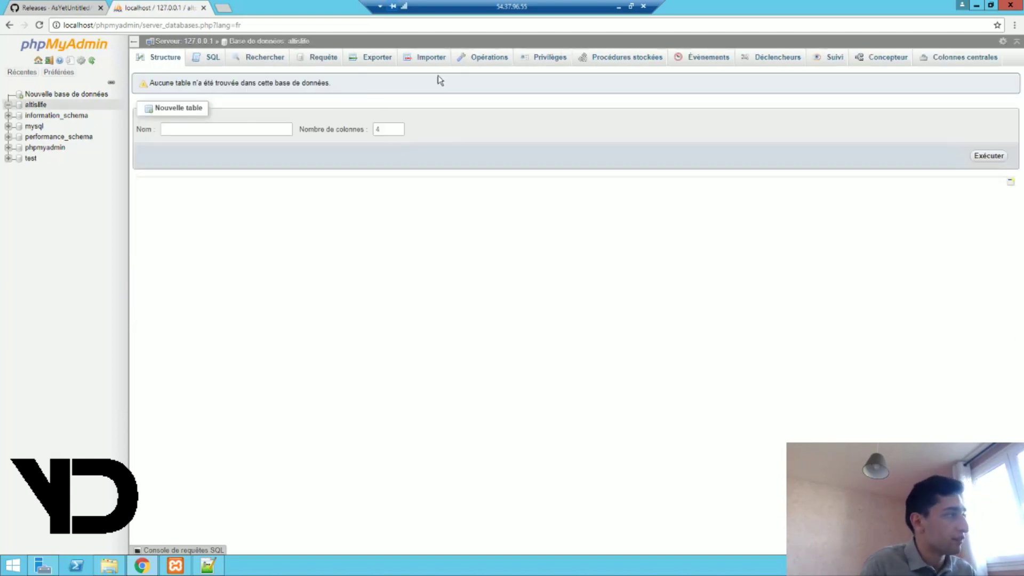
Import altislife.sql from the Téléchargements folder into the altislife database and open its list of tables.
left_click(435, 58)
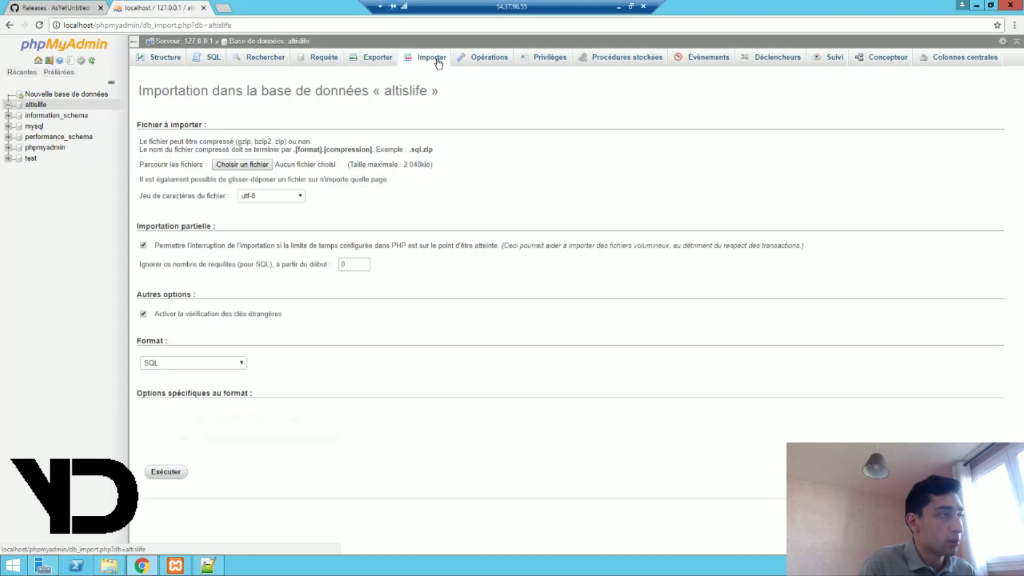
left_click(241, 165)
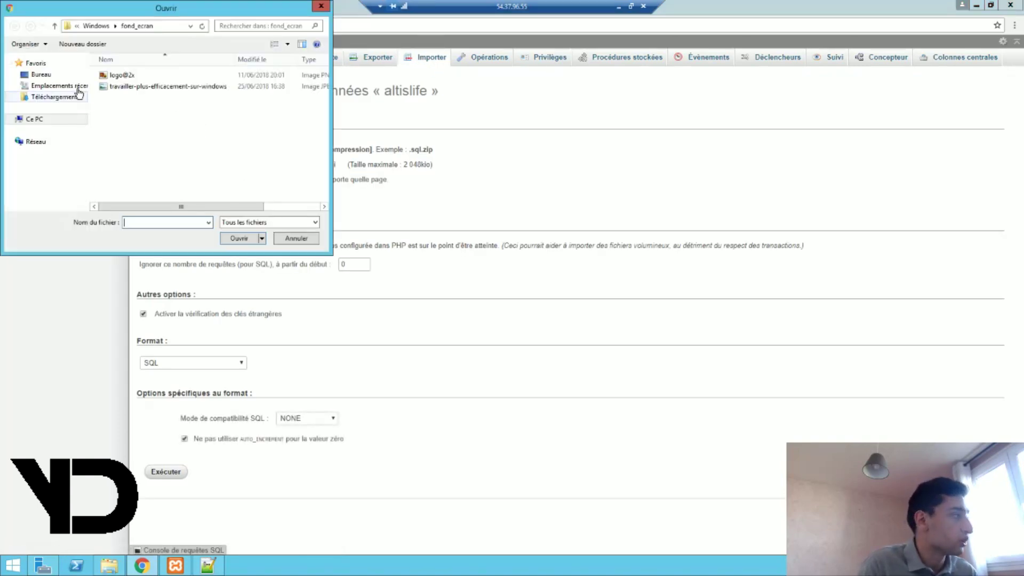
left_click(53, 96)
double_click(123, 75)
left_click(172, 472)
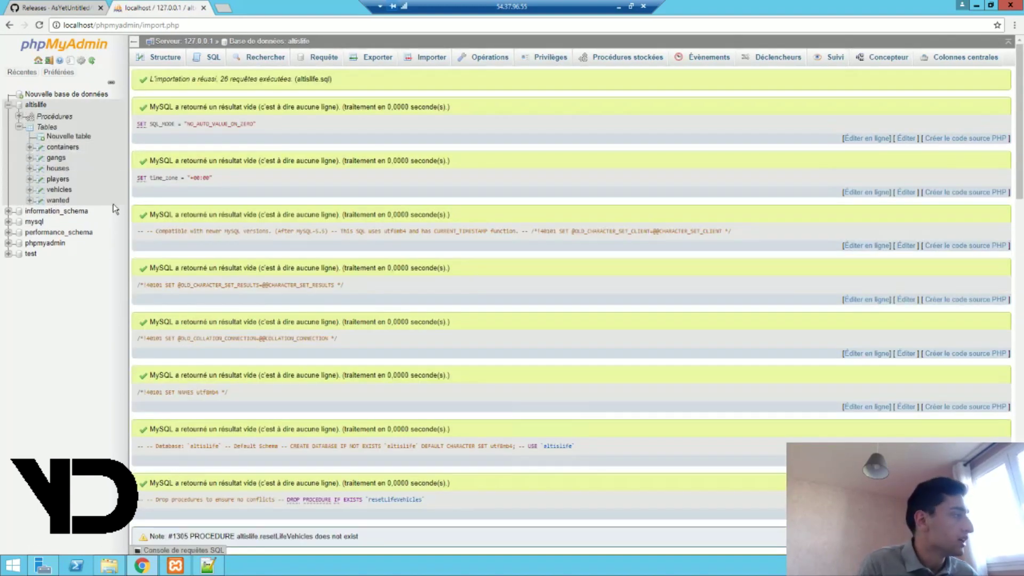
left_click(49, 128)
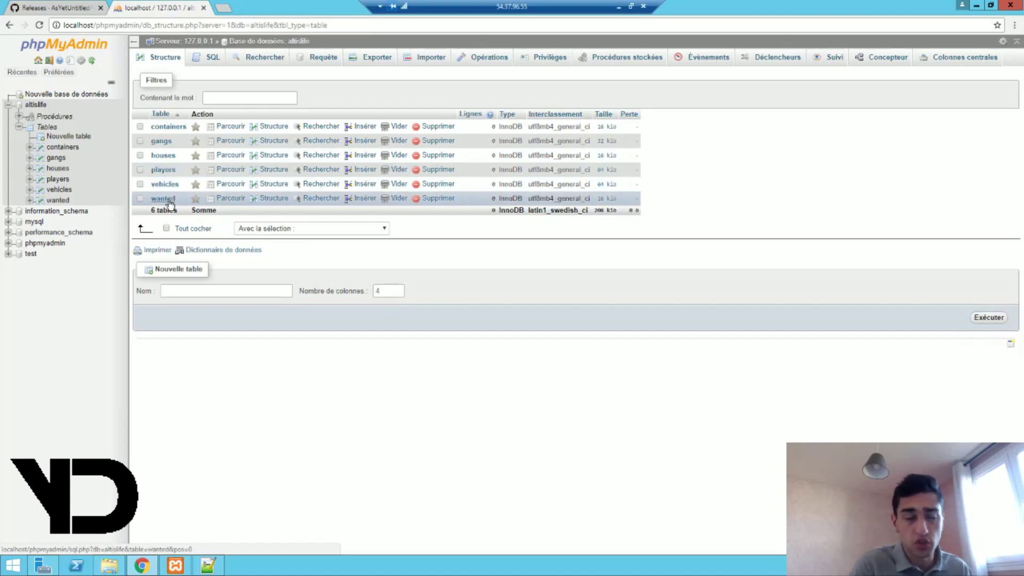
Download Altis_Life.Altis.pbo from the GitHub release and move it into the mpmissions folder of Arma 3 Server.
key("ctrl+Tab")
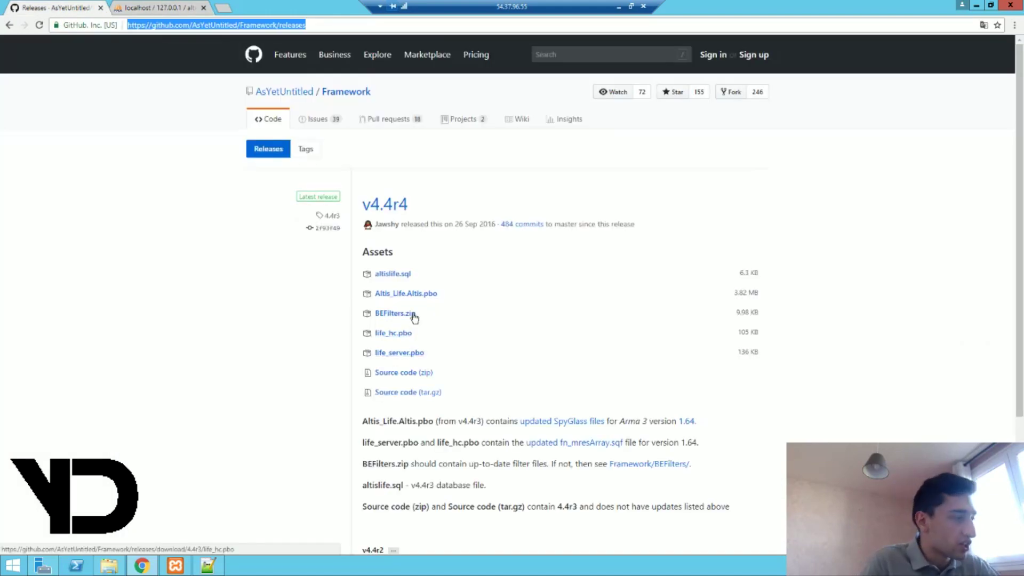
left_click(414, 295)
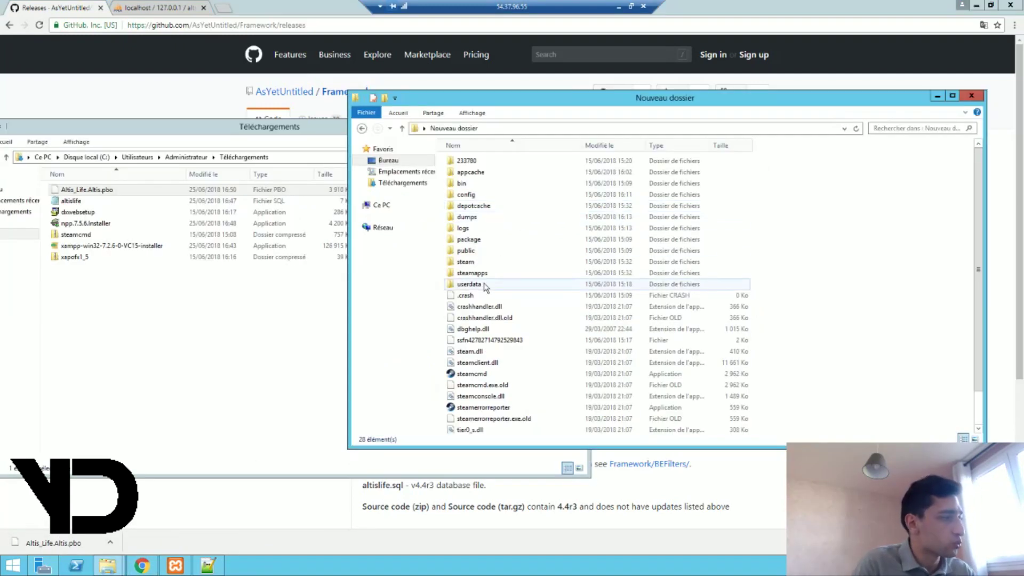
double_click(494, 274)
double_click(511, 162)
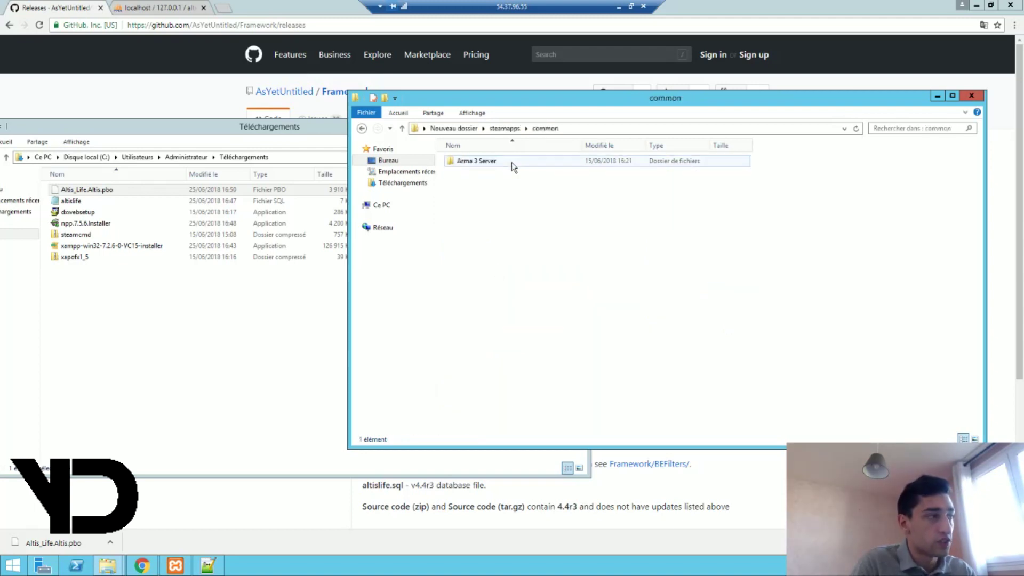
double_click(510, 162)
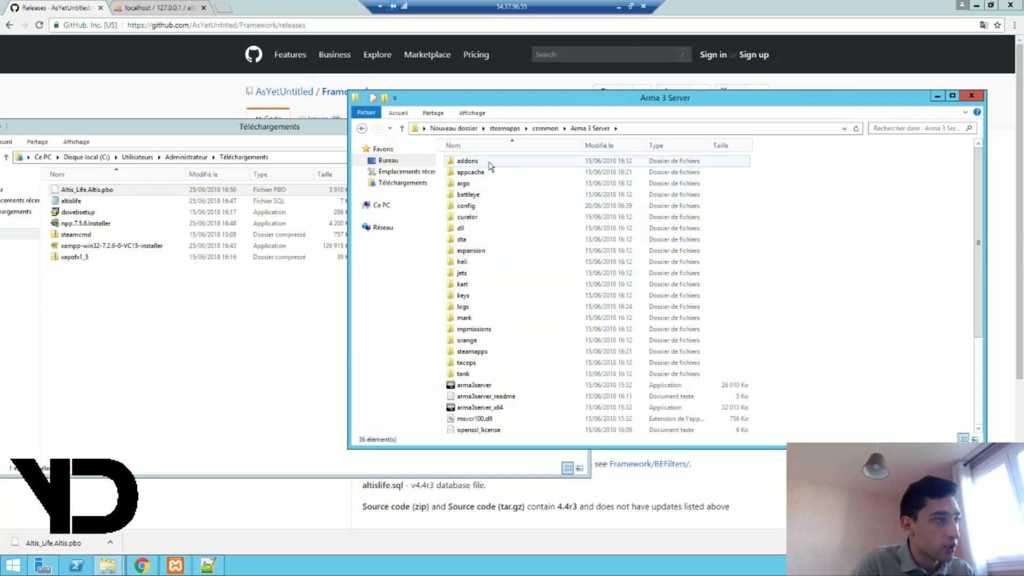
double_click(498, 329)
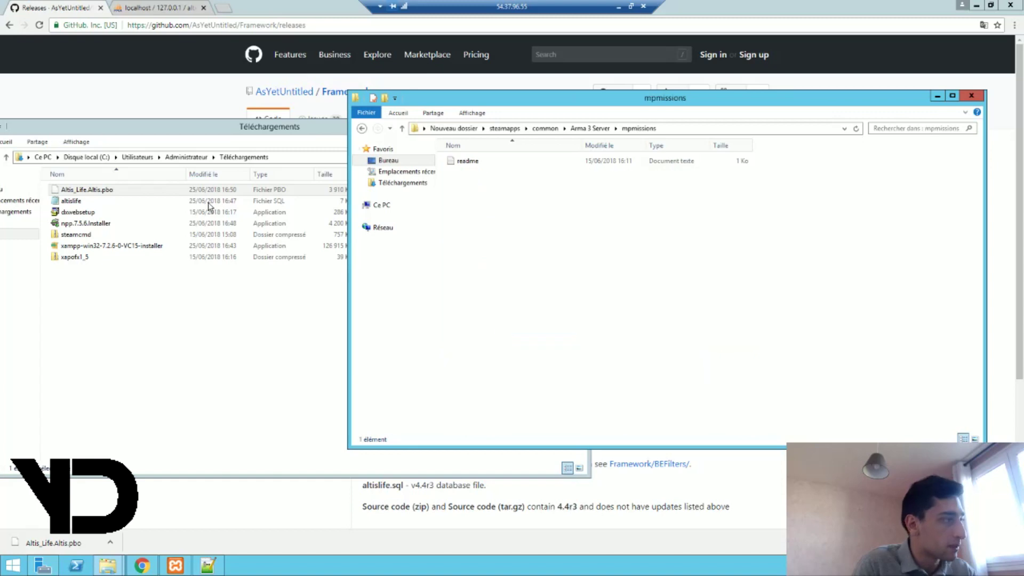
left_click_drag(109, 189, 473, 243)
left_click_drag(635, 254, 635, 254)
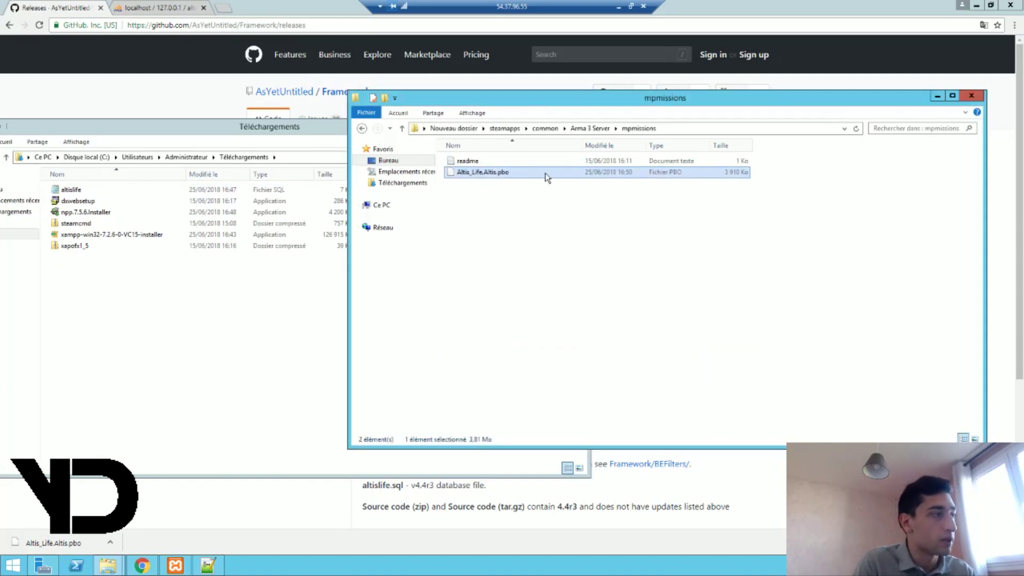
left_click(591, 128)
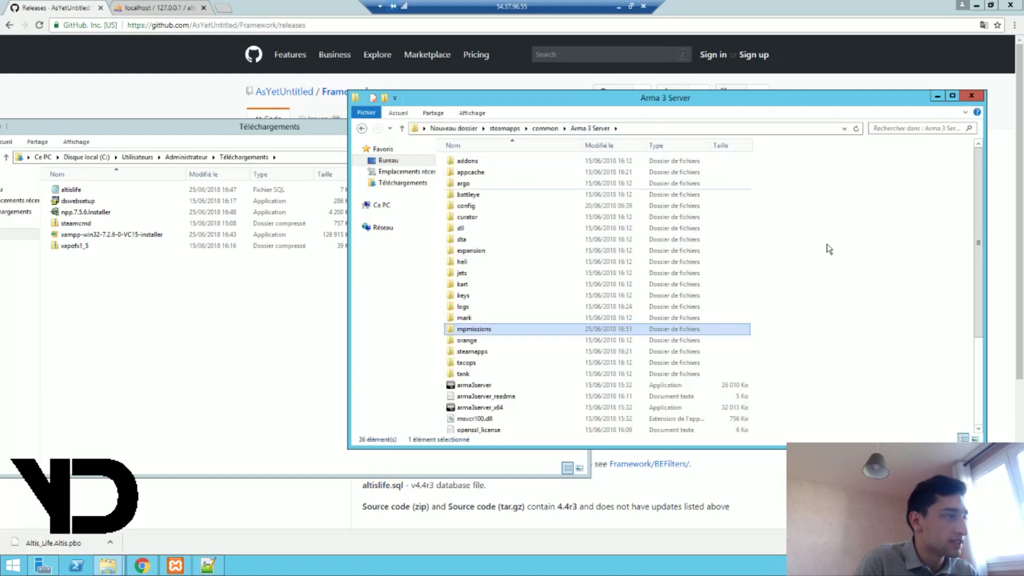
right_click(829, 244)
mouse_move(886, 367)
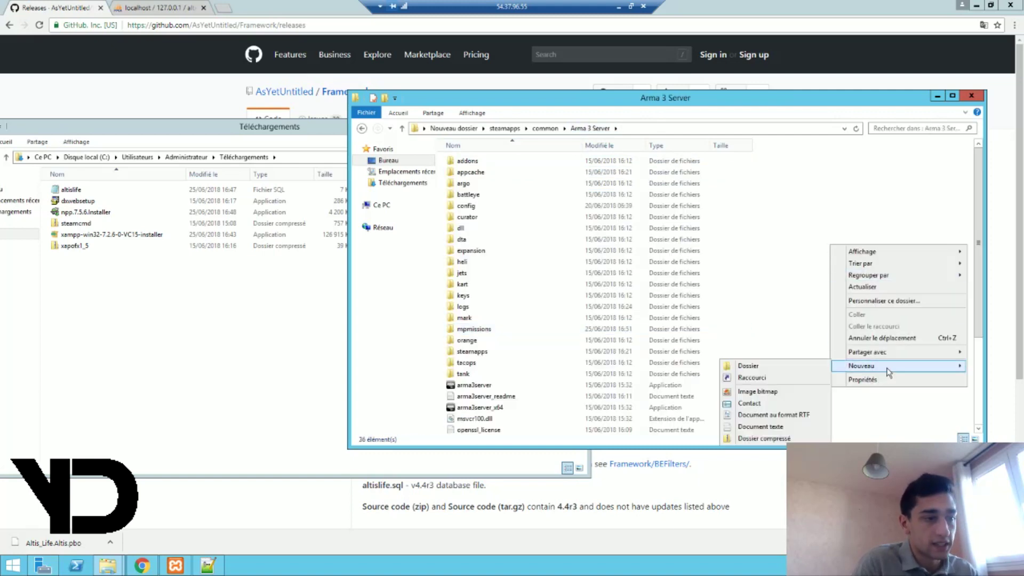
left_click(794, 363)
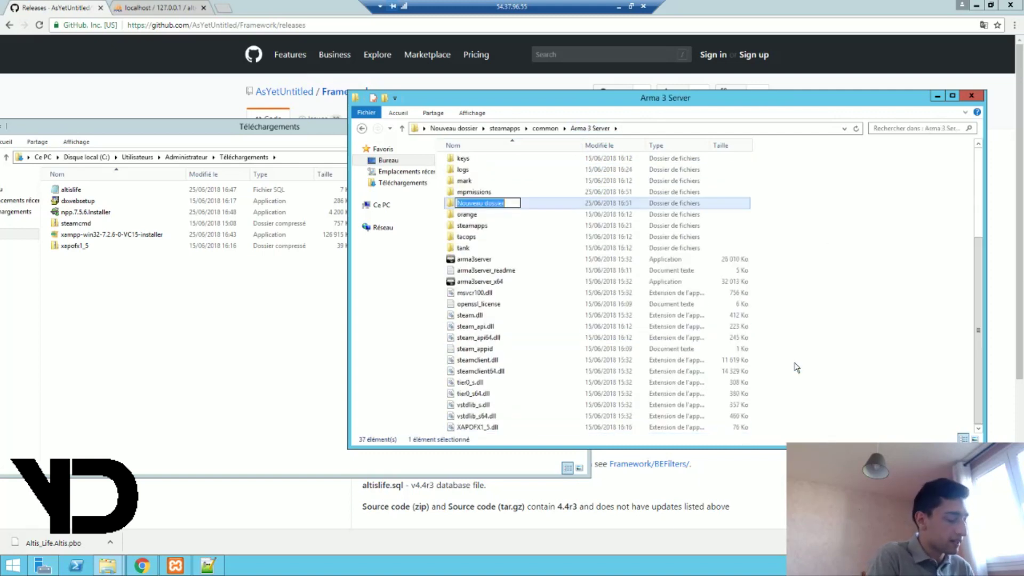
type("@life_server")
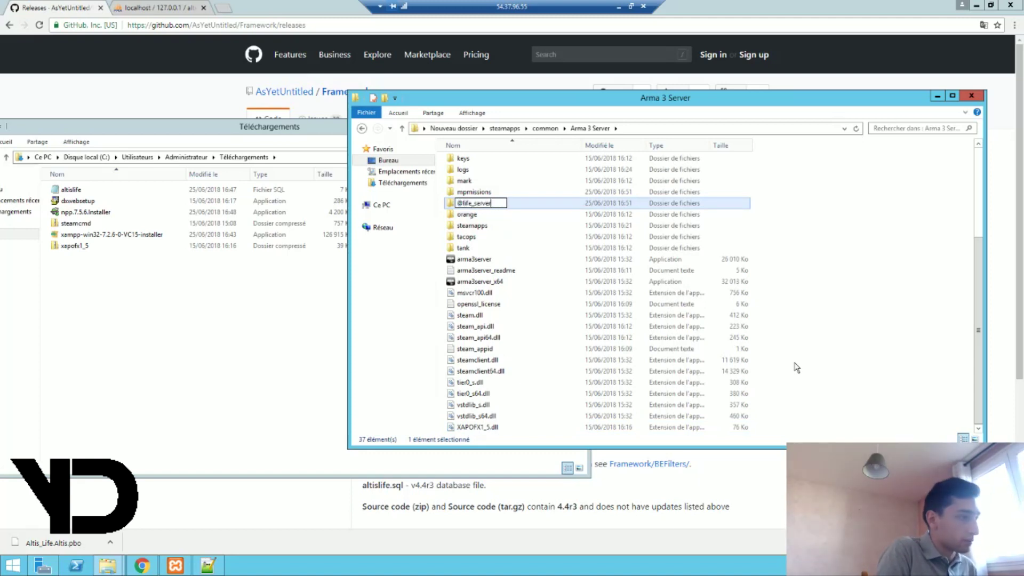
key("Return")
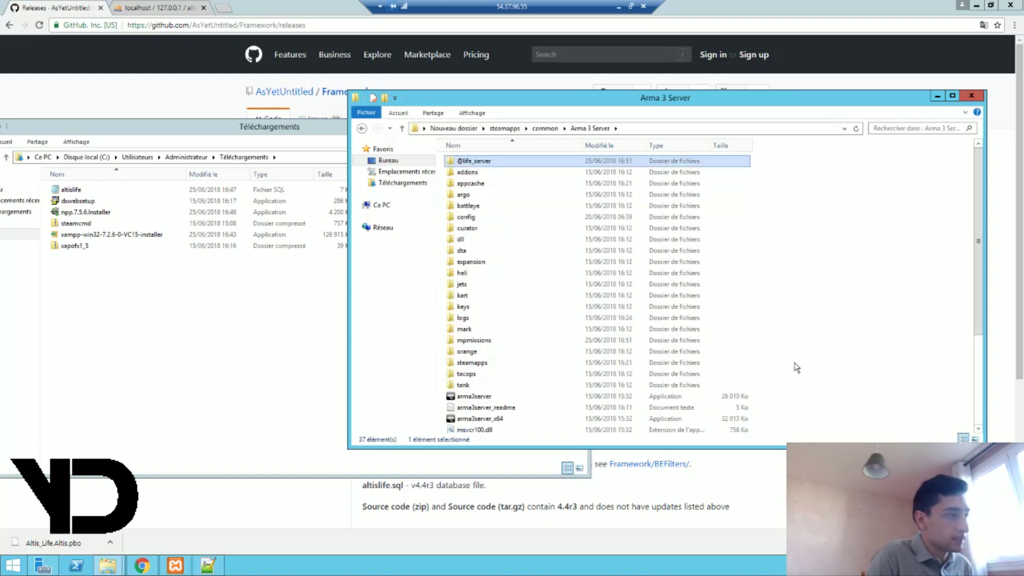
double_click(507, 166)
right_click(507, 167)
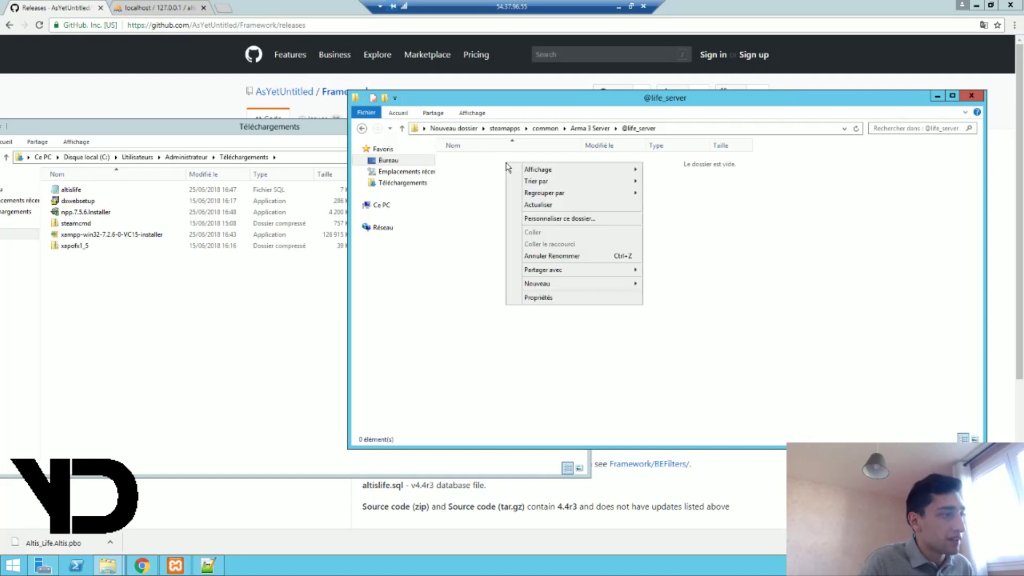
mouse_move(571, 282)
left_click(668, 284)
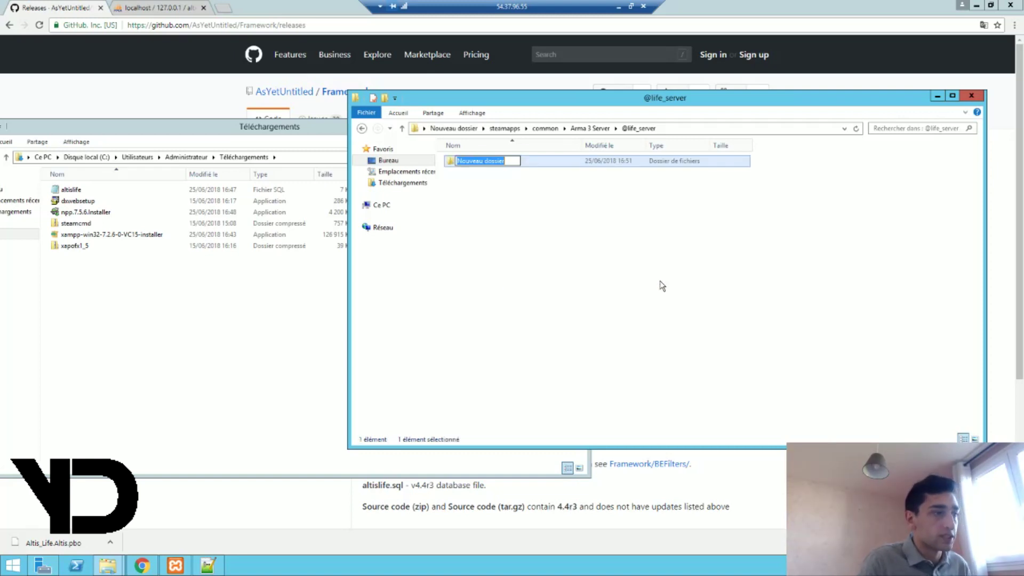
type("addons")
key("Return")
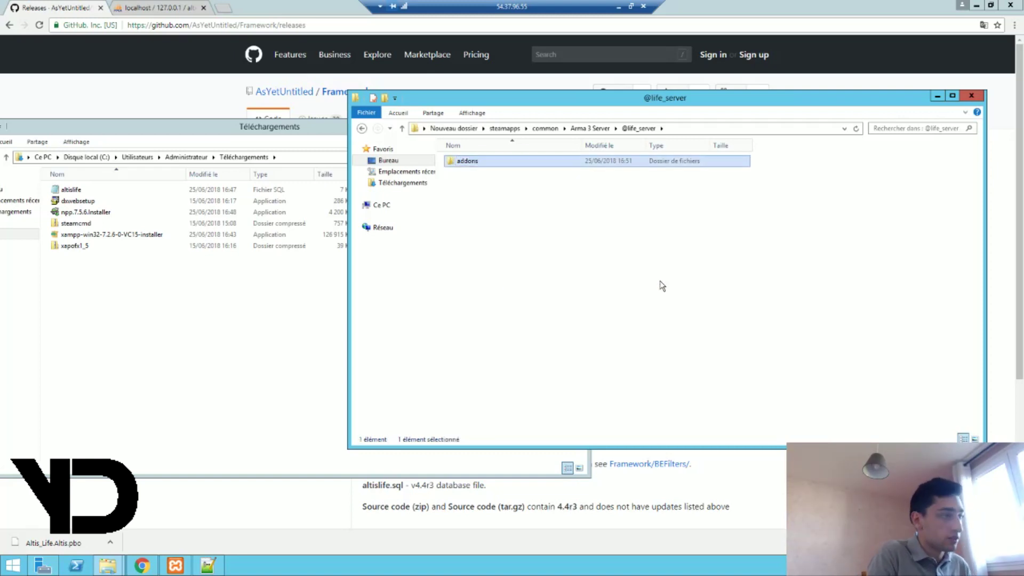
double_click(512, 161)
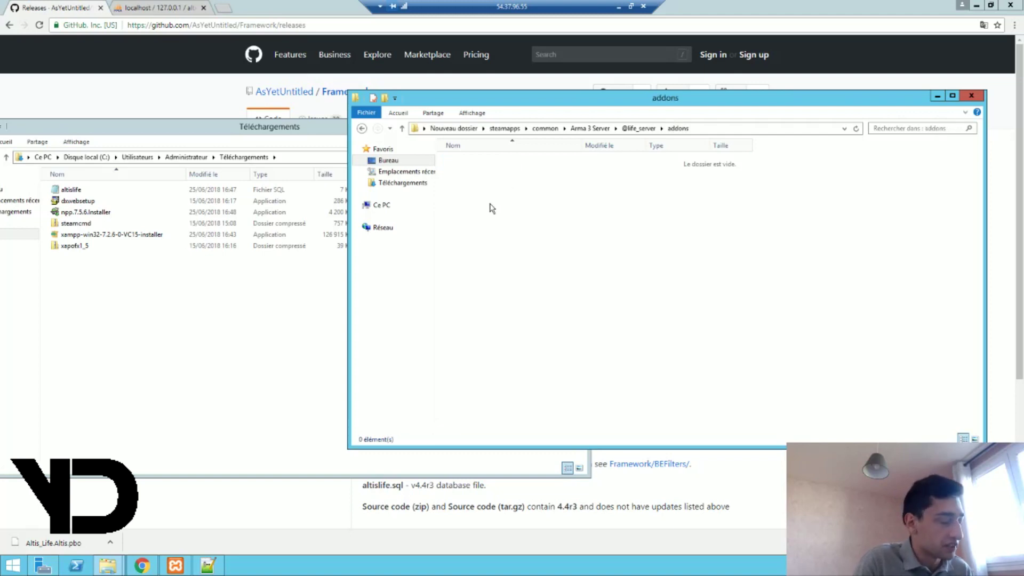
left_click(236, 496)
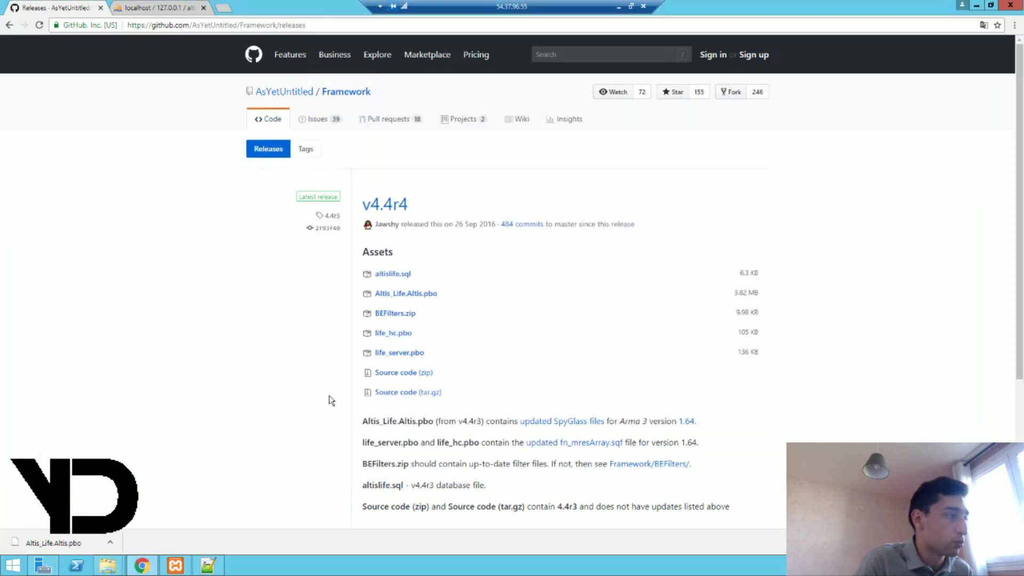
left_click(401, 354)
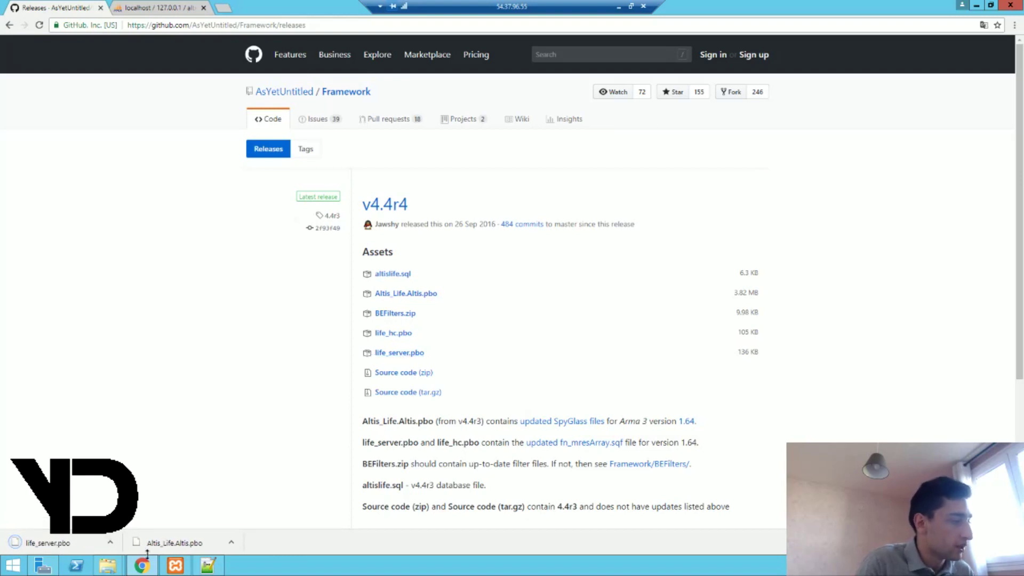
left_click(172, 539)
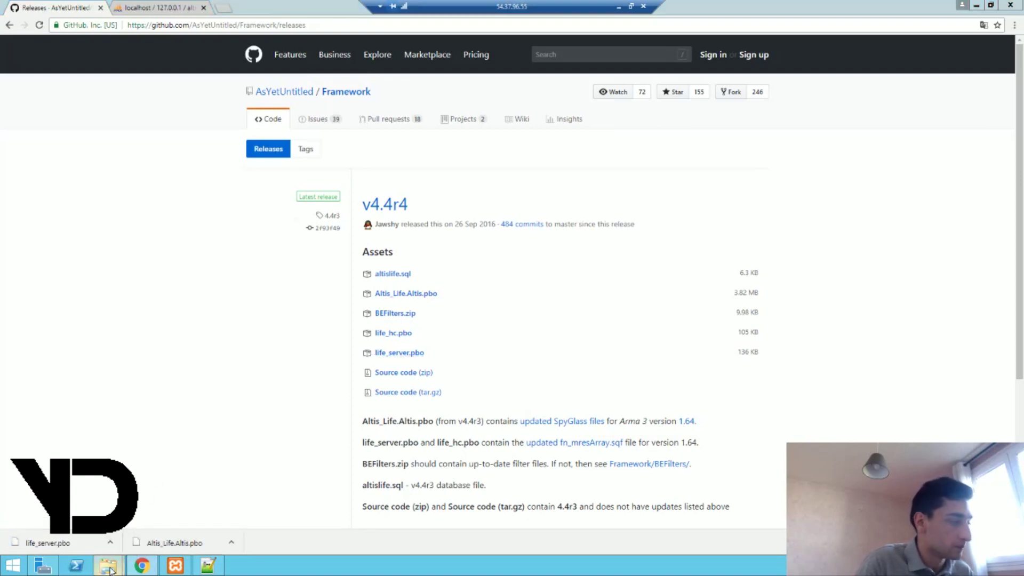
mouse_move(107, 565)
left_click(64, 507)
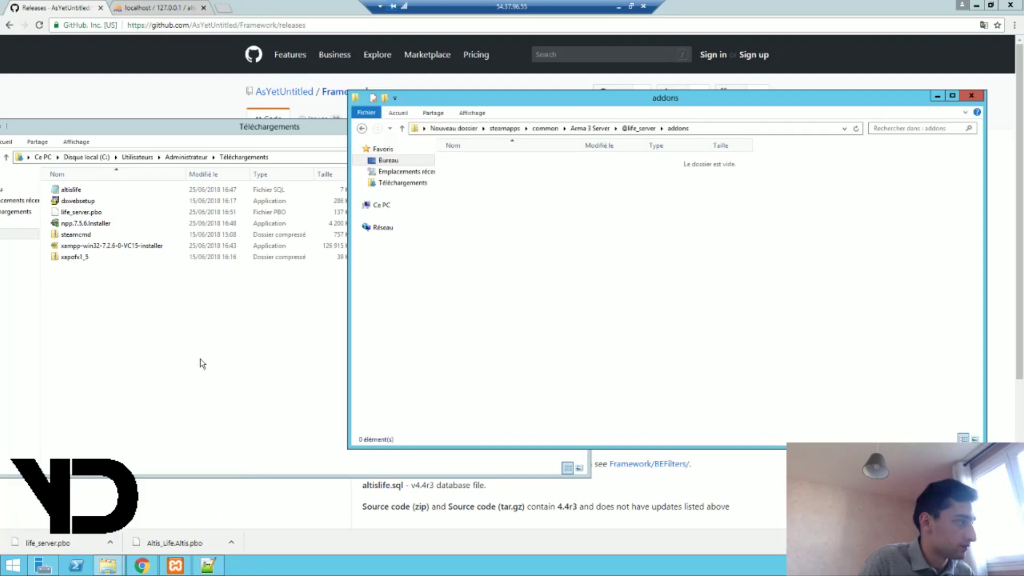
right_click(196, 349)
left_click(197, 350)
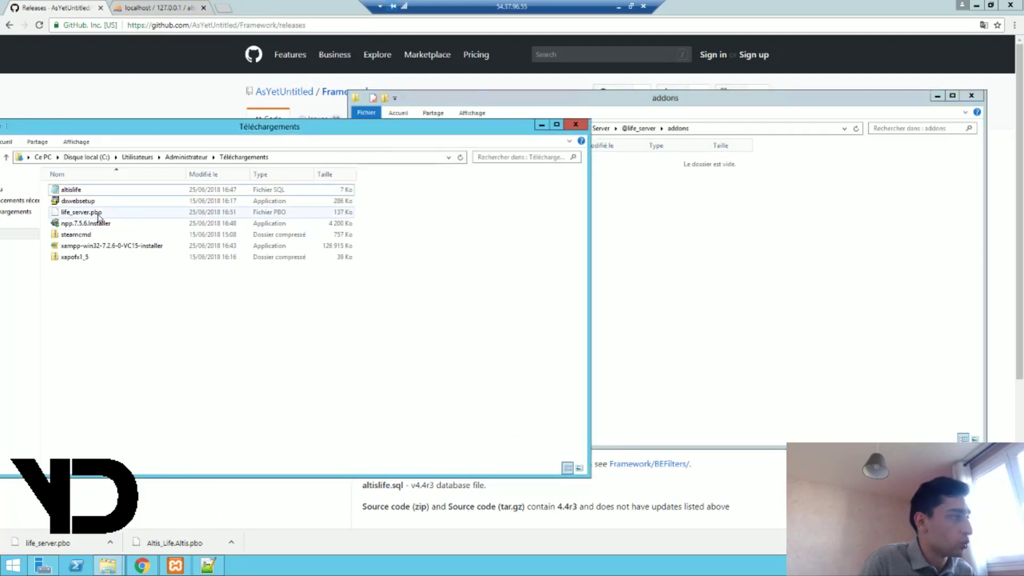
left_click_drag(98, 214, 698, 265)
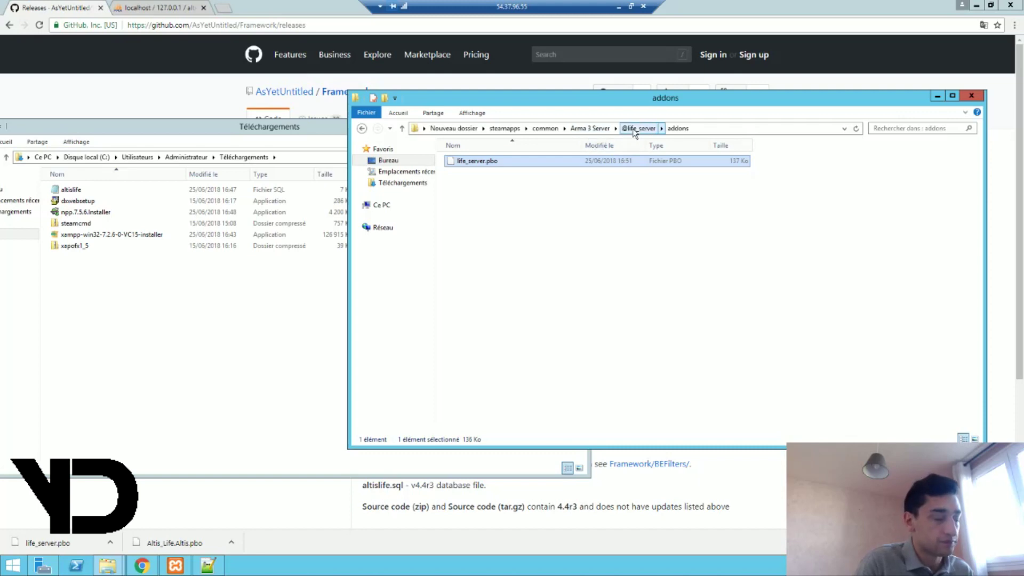
left_click(602, 129)
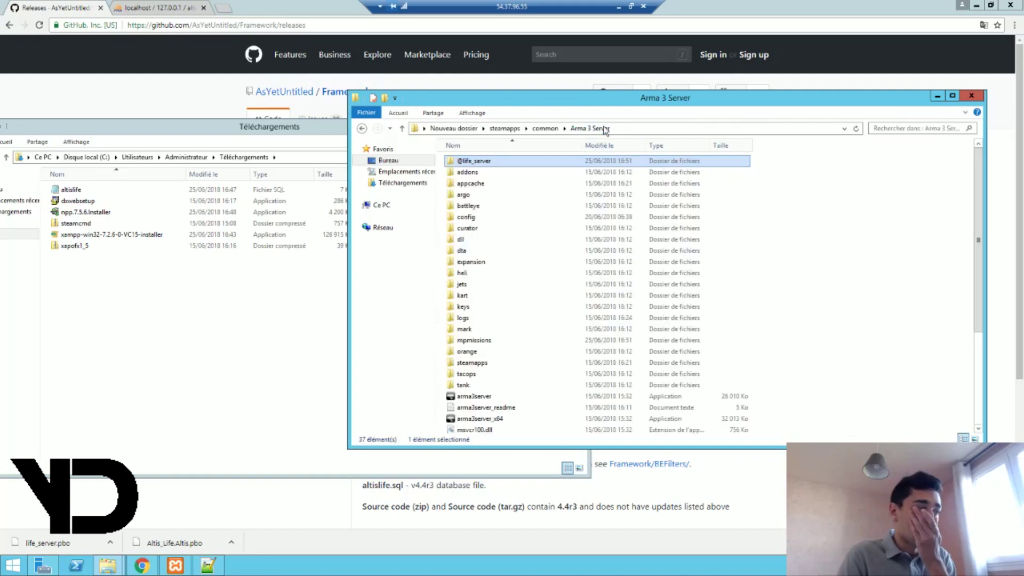
Go through the extDB3 section of altisliferpg.com to its Bitbucket downloads page and download extDB3-1032-noLinux.7z.
left_click(802, 228)
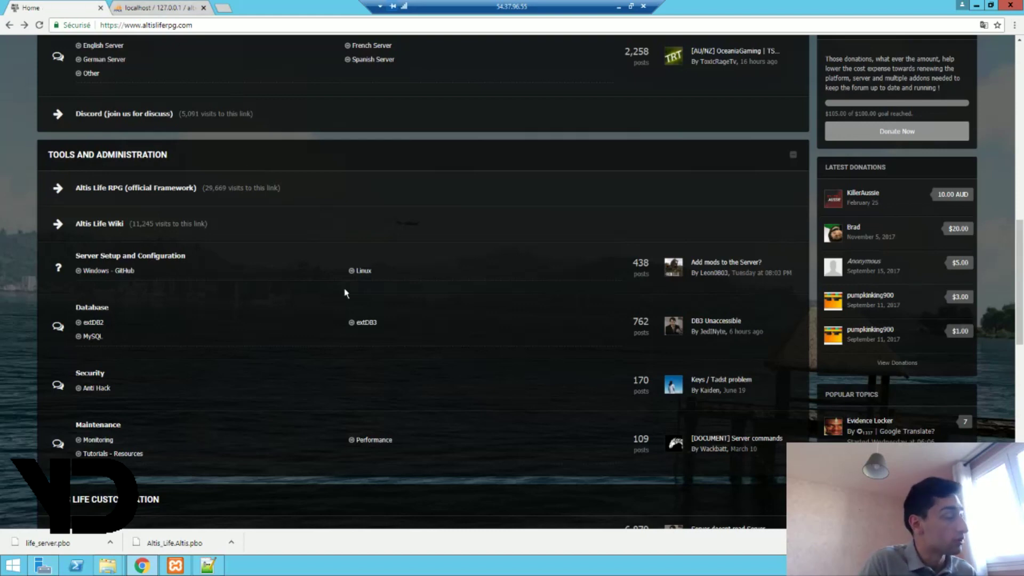
left_click(366, 324)
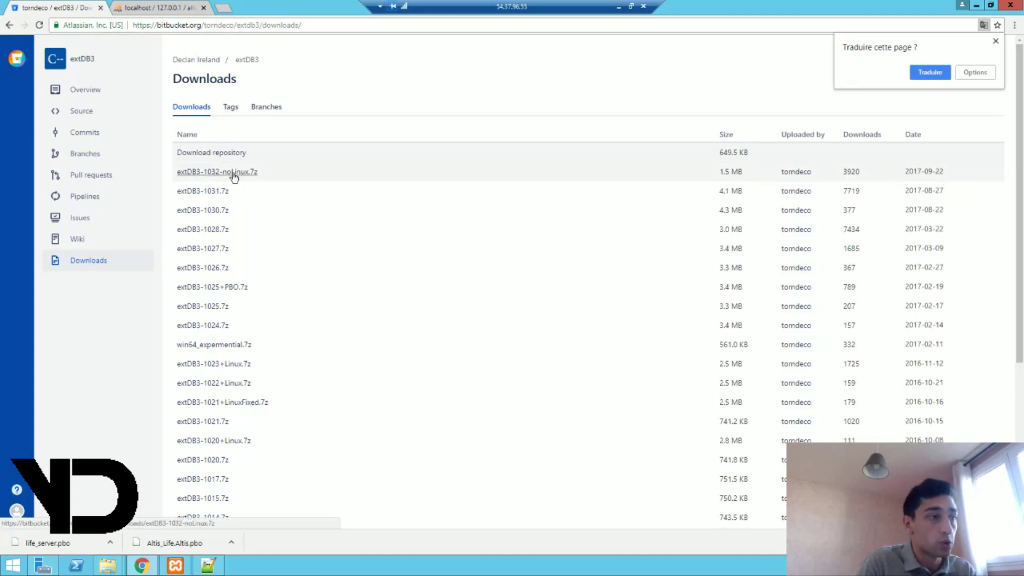
left_click(919, 144)
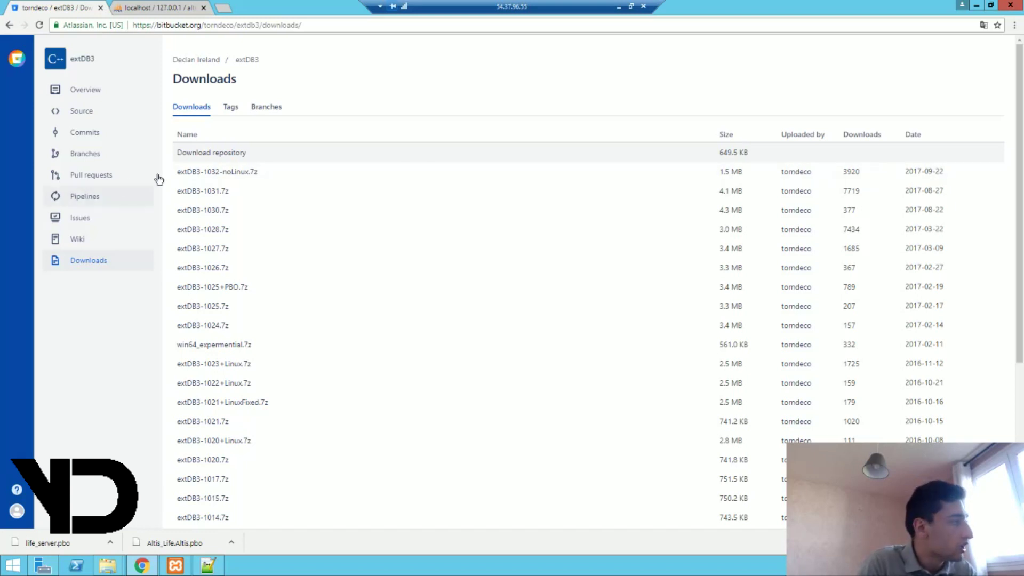
left_click(206, 176)
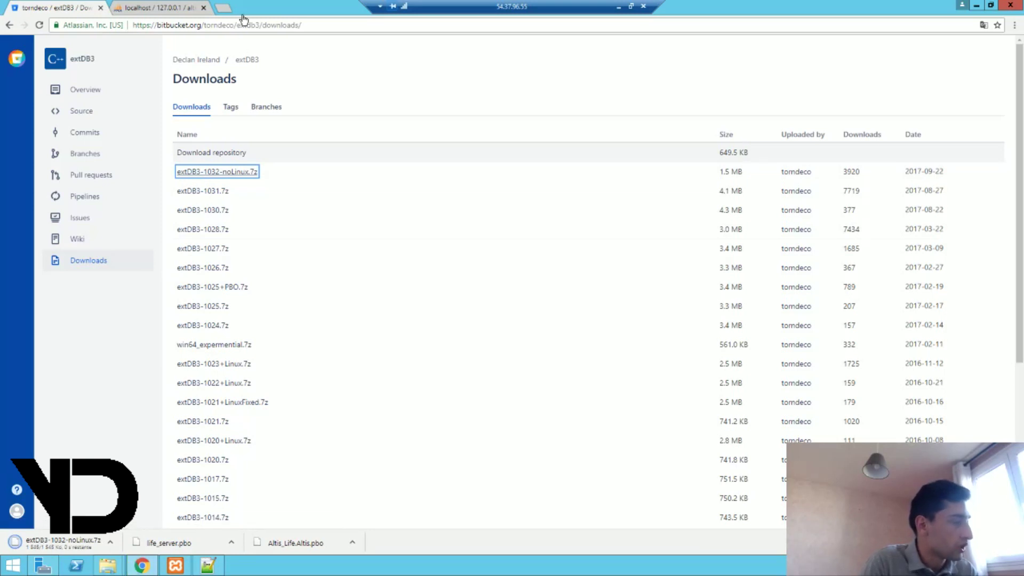
left_click(222, 8)
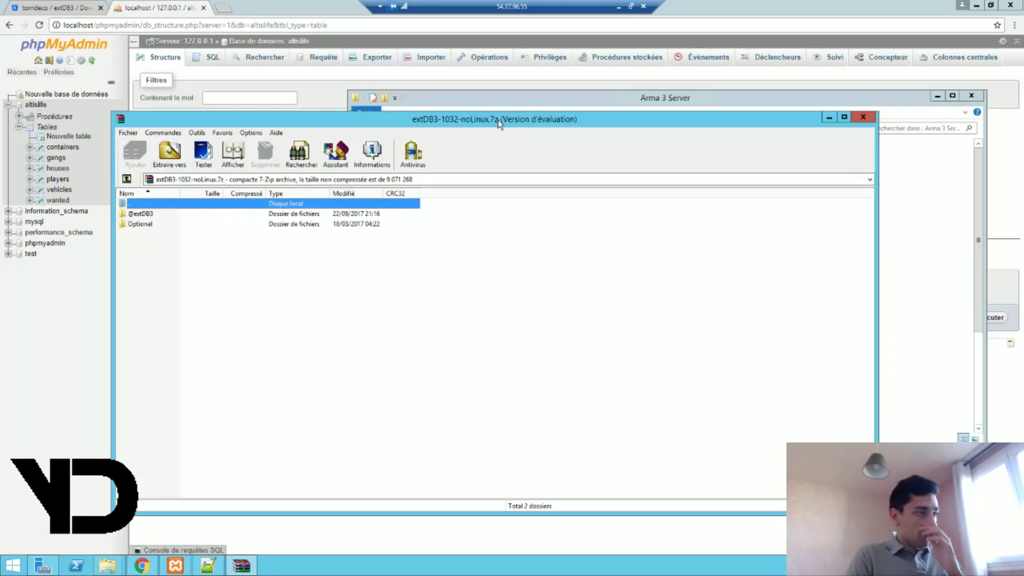
double_click(149, 214)
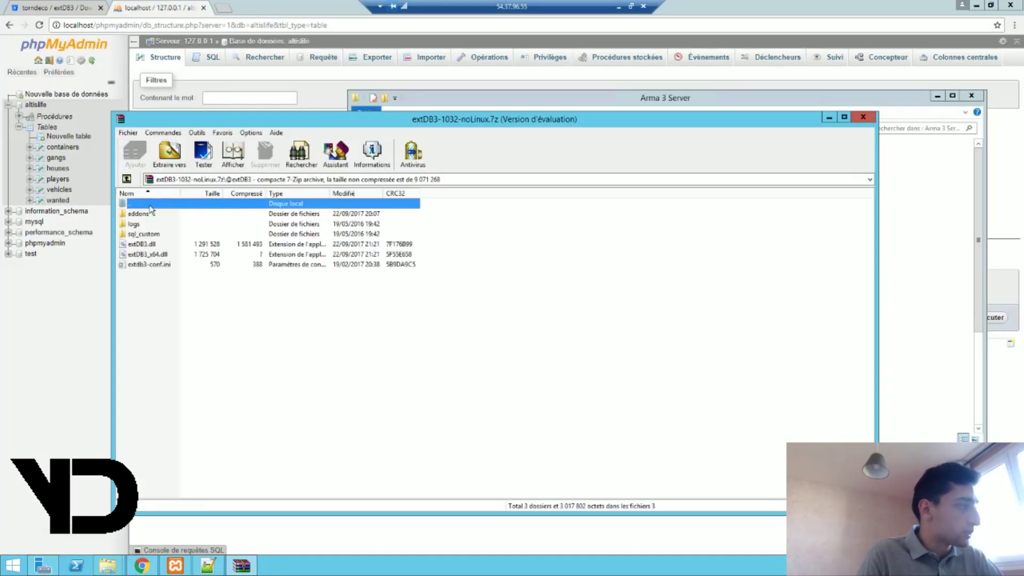
double_click(150, 206)
left_click(921, 263)
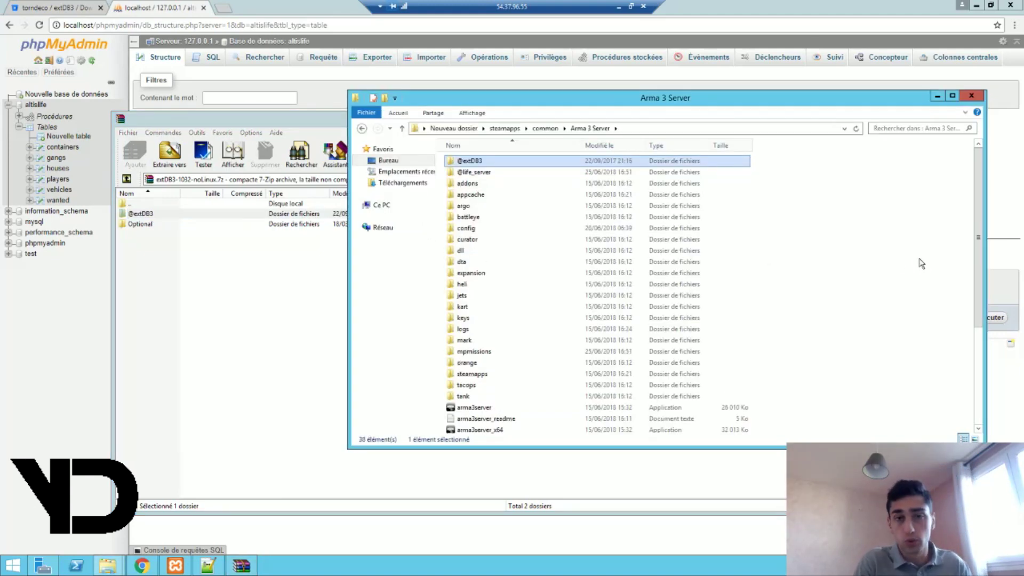
double_click(503, 161)
left_click(488, 214)
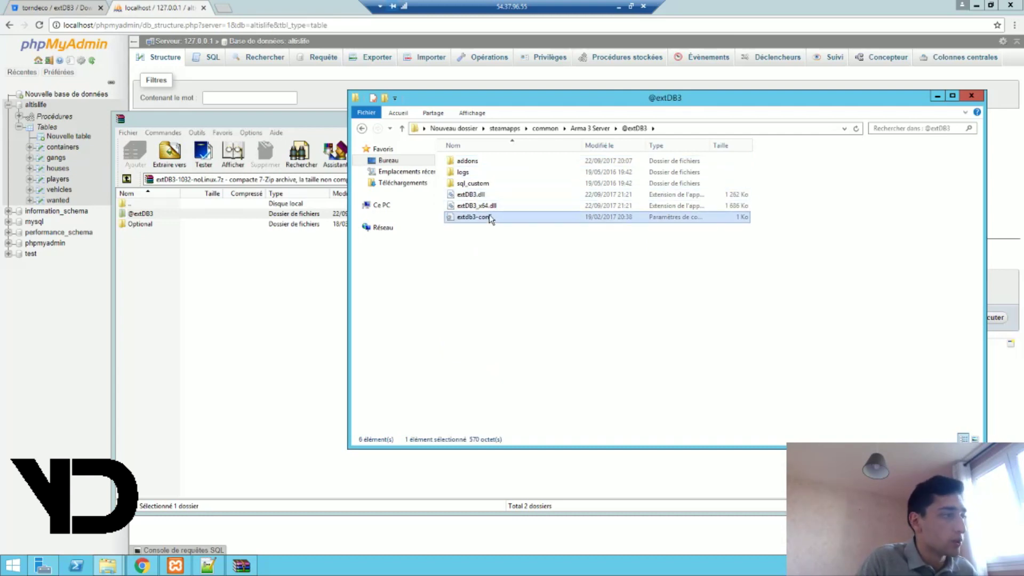
right_click(489, 214)
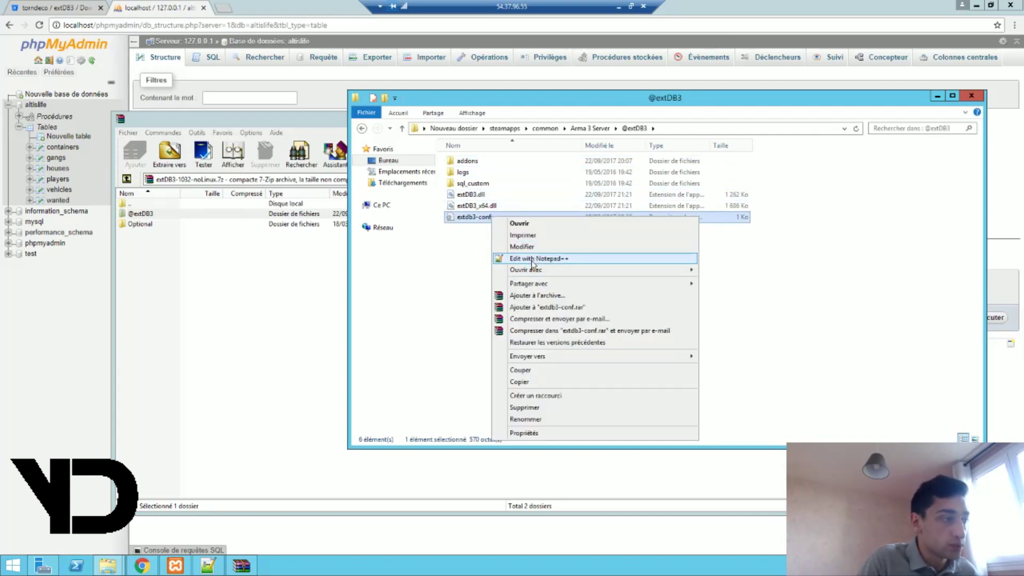
left_click(532, 259)
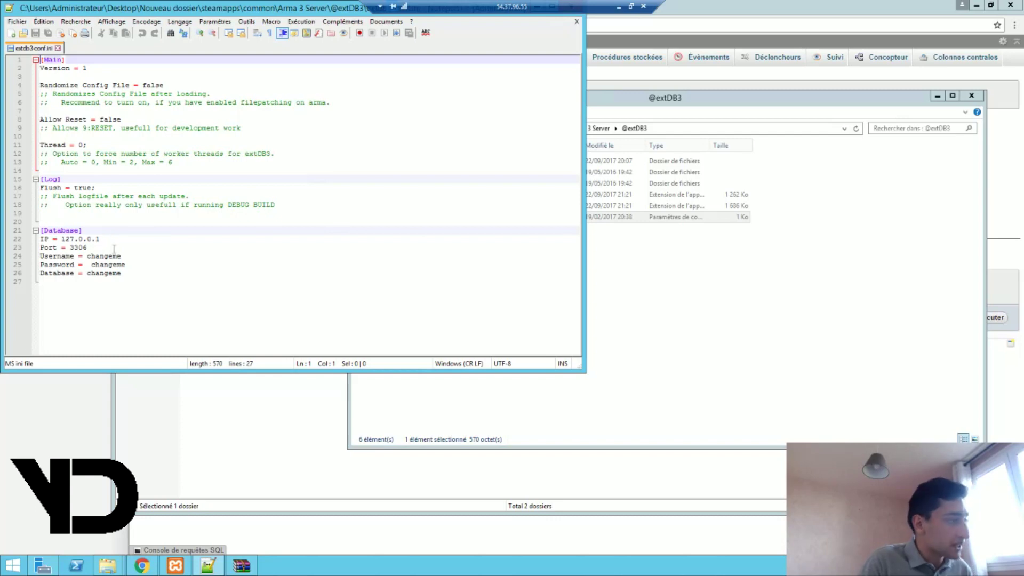
left_click(114, 248)
left_click(79, 232)
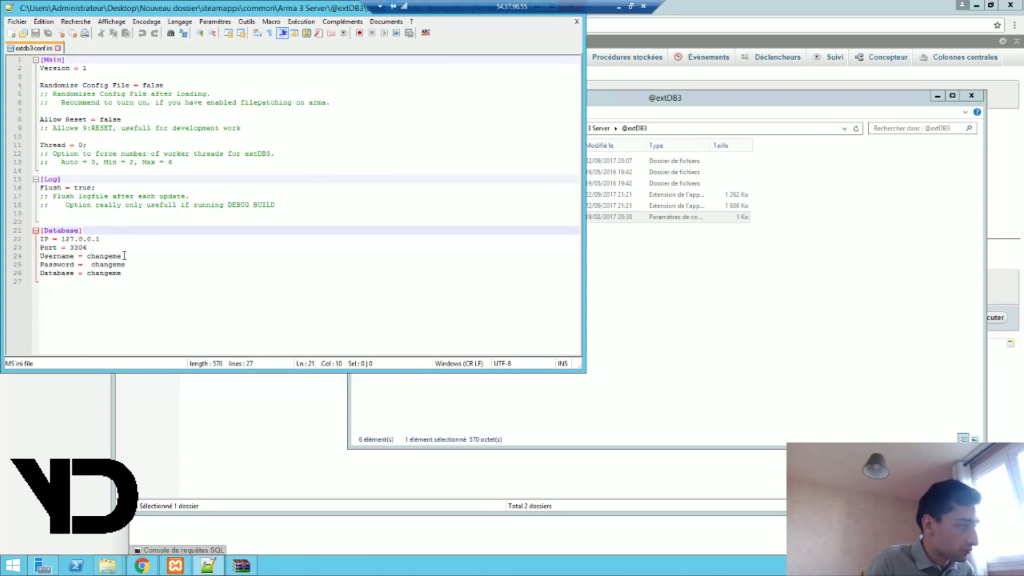
left_click(123, 256)
key("BackSpace")
key("BackSpace")
key("BackSpace")
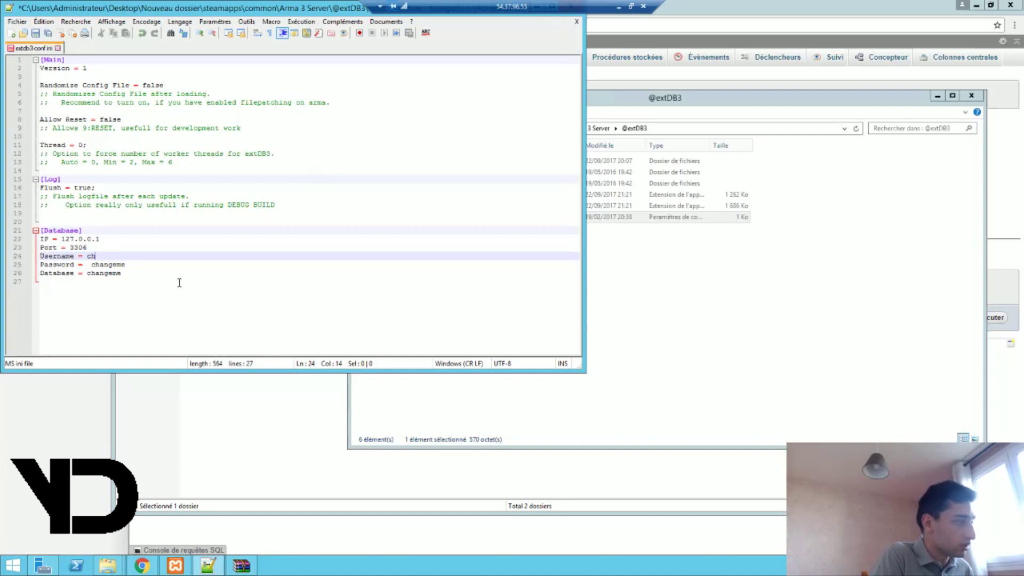
type("root")
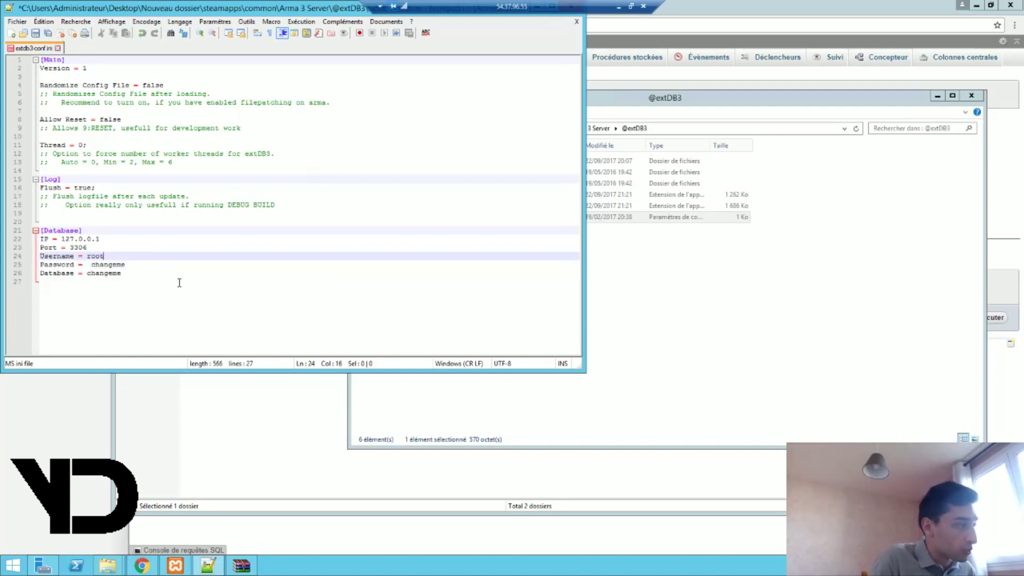
Clear the placeholder Password value in the Database section of extdb3-conf.ini.
left_click(156, 261)
key("BackSpace")
key("BackSpace")
key("BackSpace")
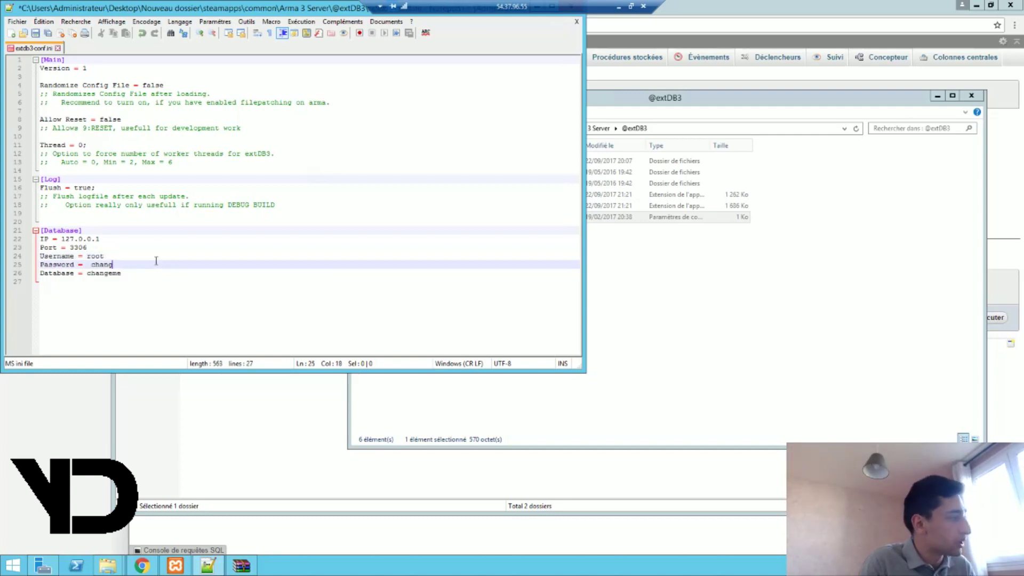
key("BackSpace")
key("BackSpace")
key("BackSpace")
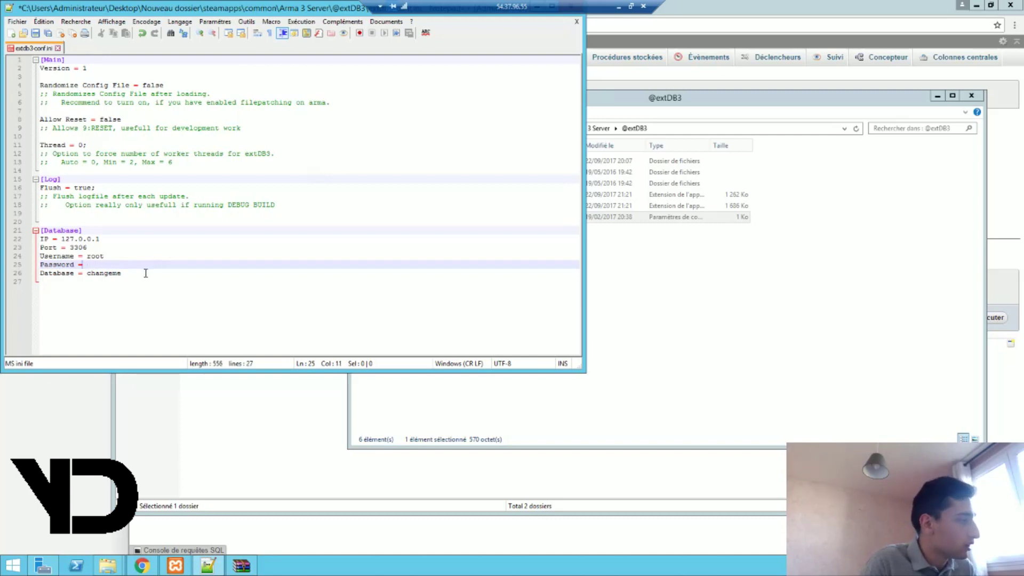
Set the Database entry in extdb3-conf.ini to altislife.
left_click(154, 273)
left_click_drag(160, 273, 88, 276)
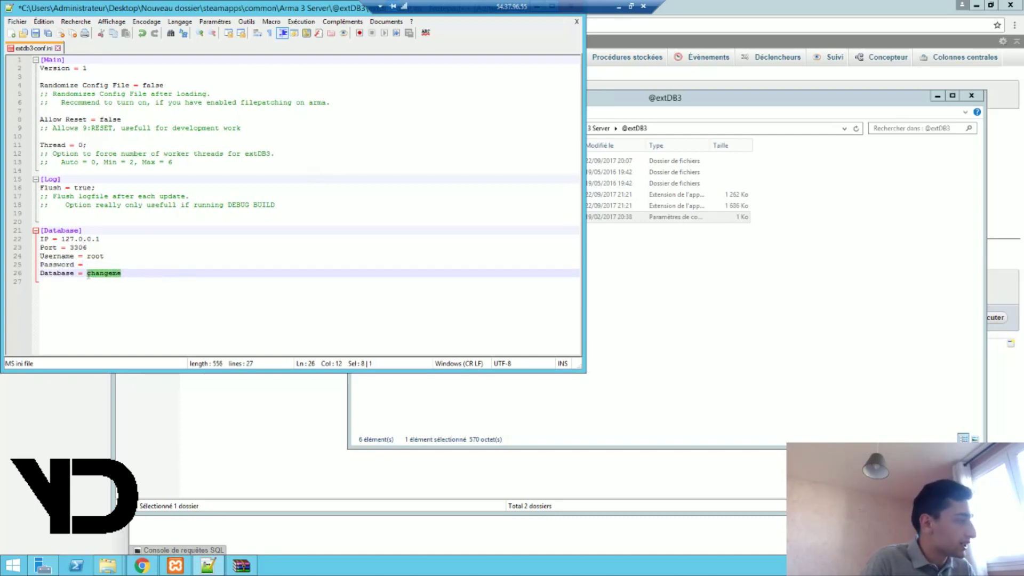
type("altislif")
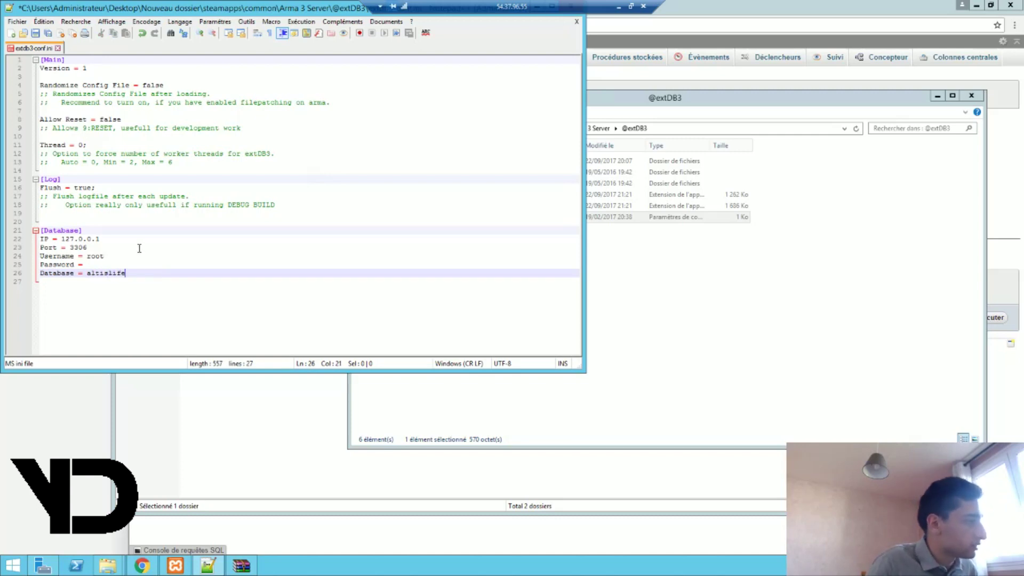
left_click(79, 239)
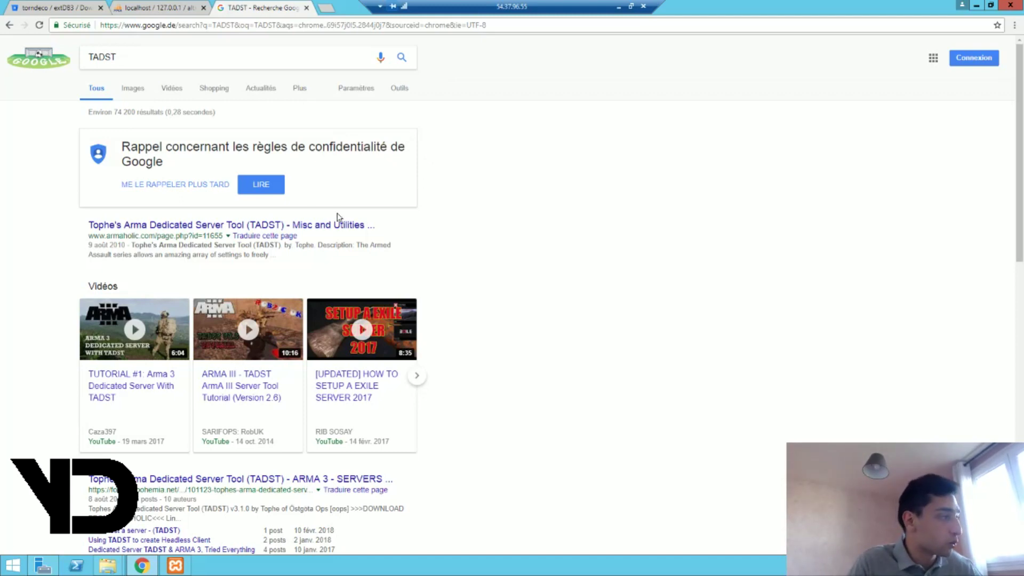
Download Tophe's Arma Dedicated Server Tool (TADST) version 3.1.0 from its Armaholic page in Chrome and open the zip file.
left_click(146, 231)
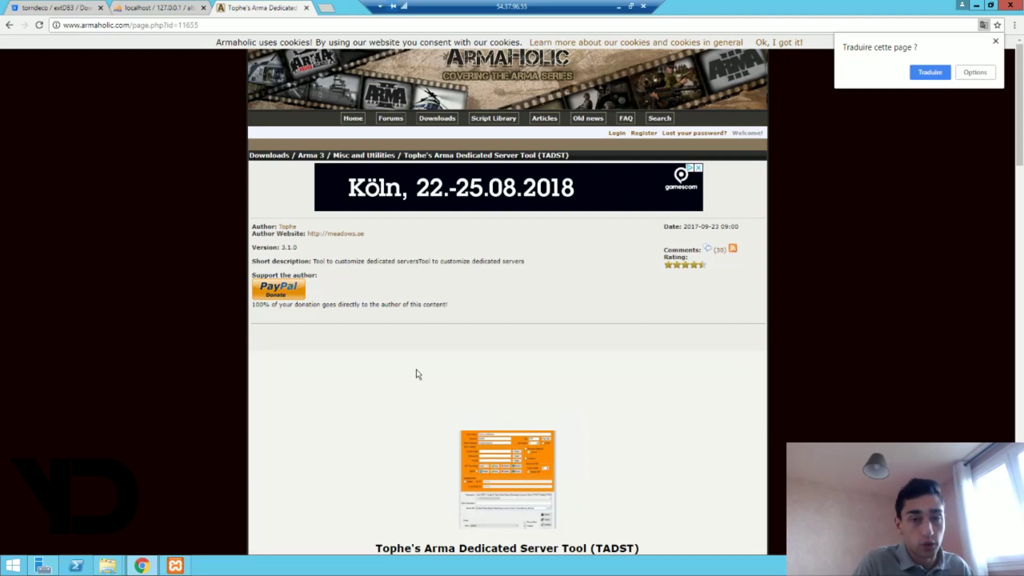
scroll(419, 373, "down", 20)
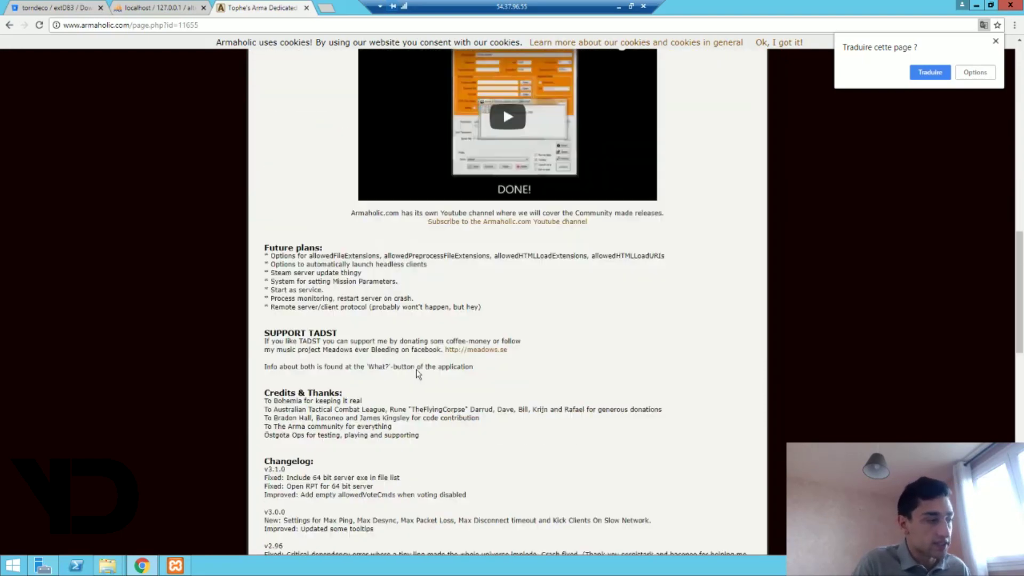
scroll(417, 373, "down", 7)
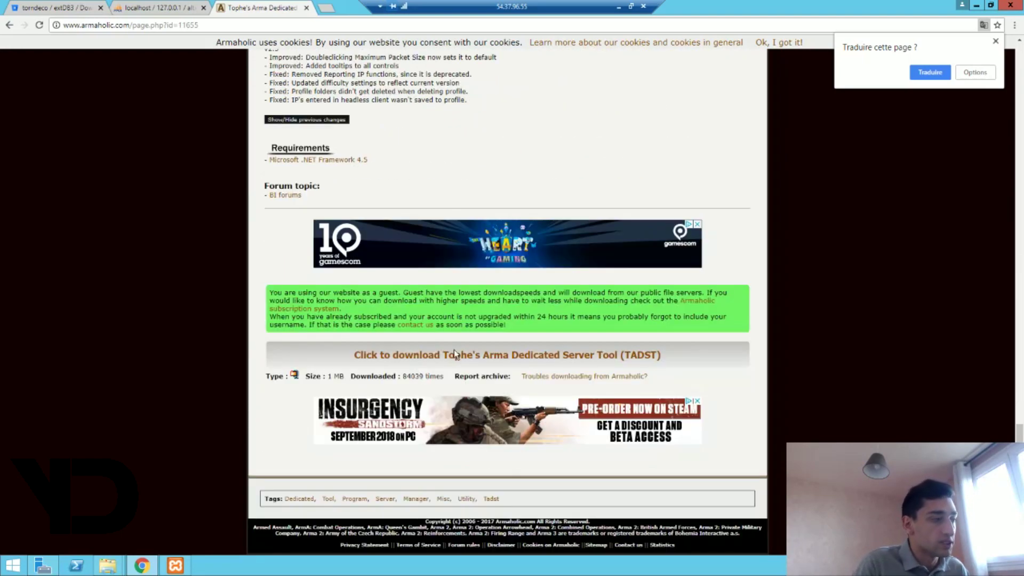
left_click(472, 355)
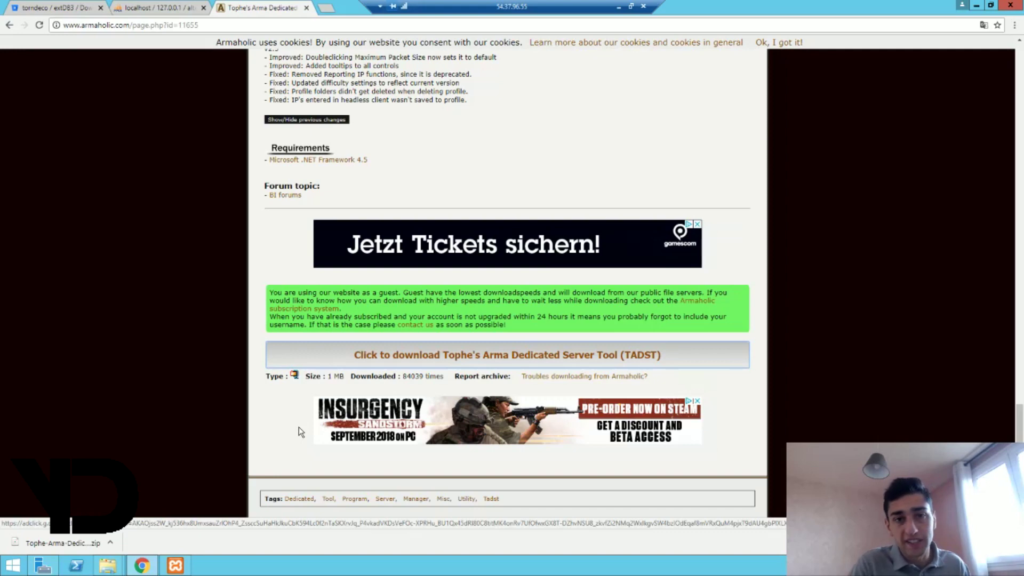
left_click(63, 535)
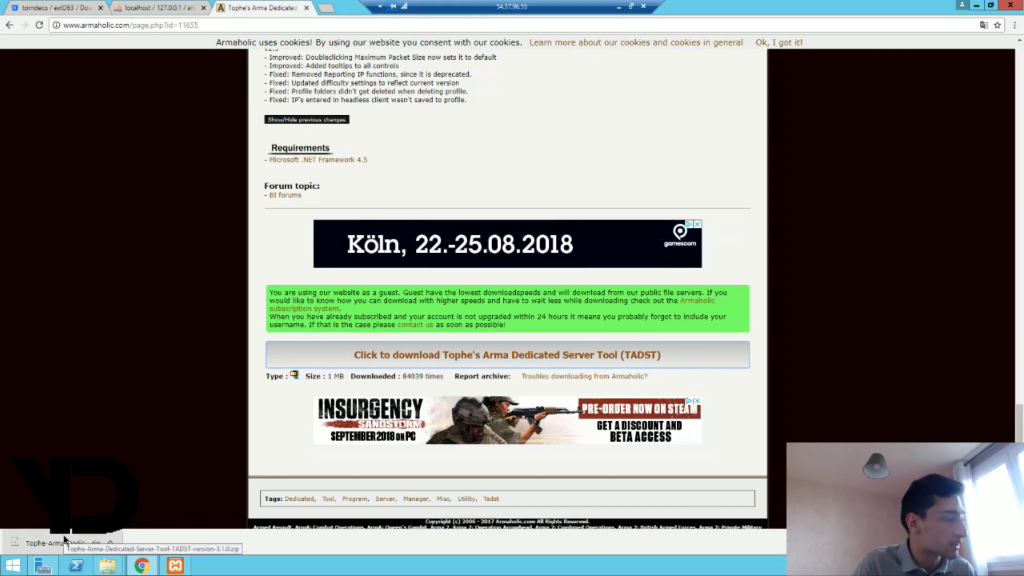
Copy TADST.exe from the TADST v3.1.0 folder of the archive into the Arma 3 Server folder and launch it there.
left_click(487, 233)
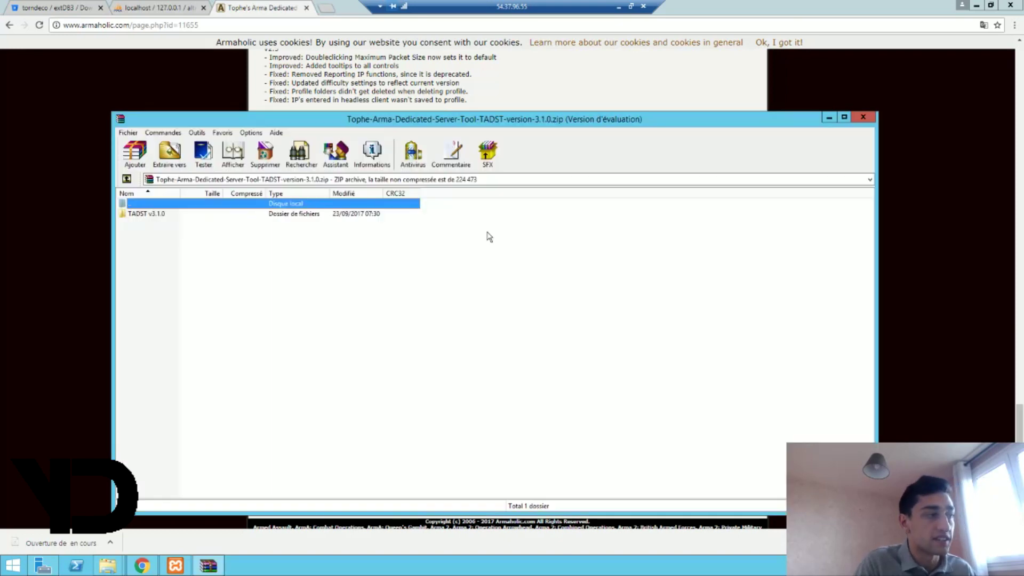
double_click(159, 214)
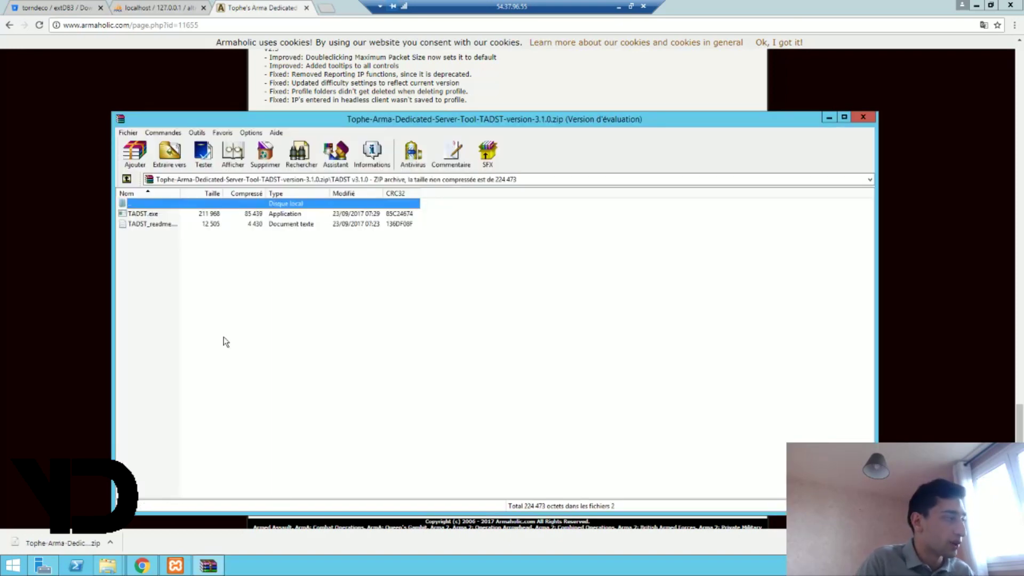
left_click(133, 215)
left_click(107, 565)
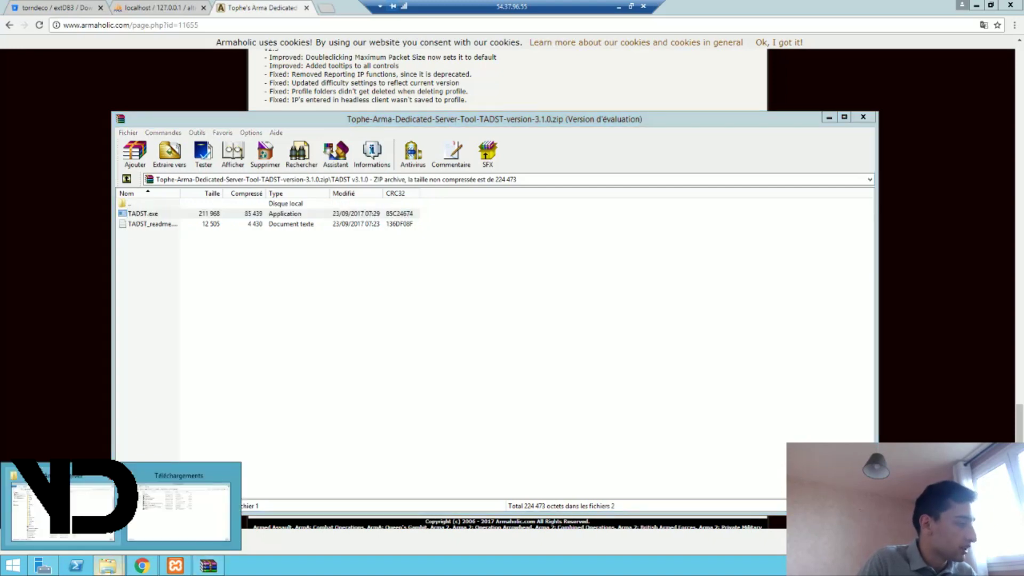
left_click(62, 512)
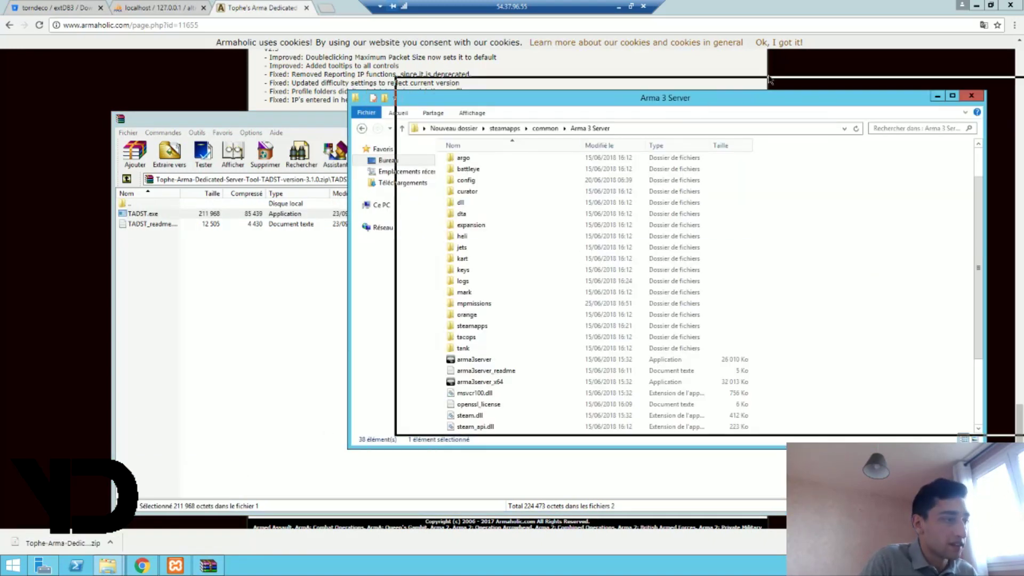
left_click_drag(171, 214, 978, 340)
double_click(552, 408)
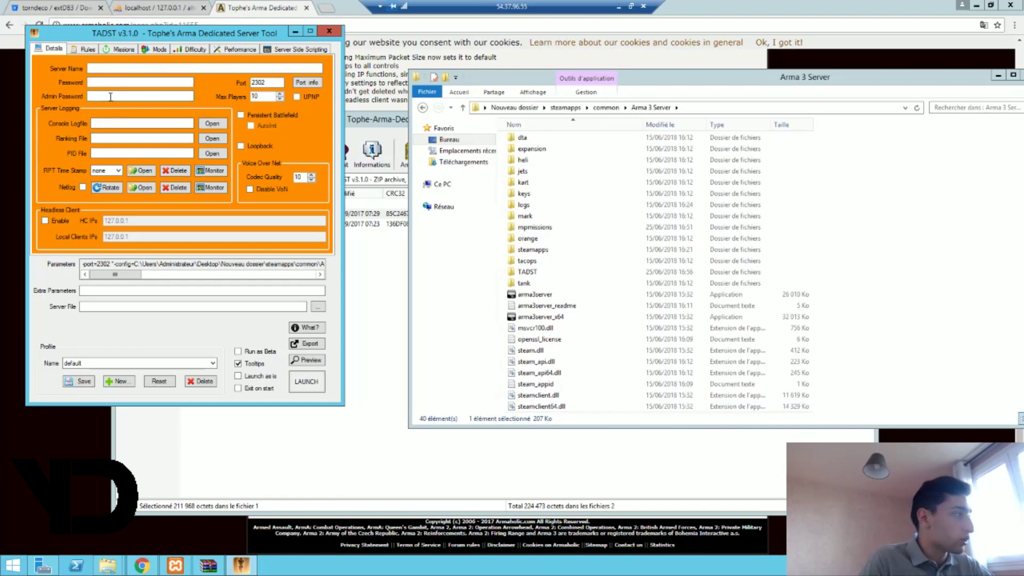
Name the server YourDev.fr and enable Persistent Battlefield with its AutoInit option.
left_click(103, 66)
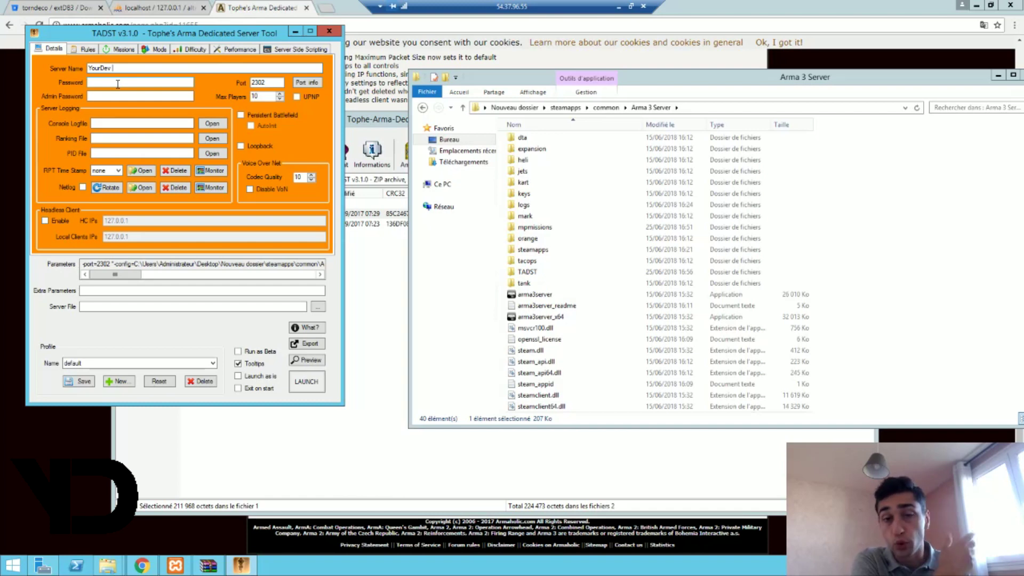
type("fr")
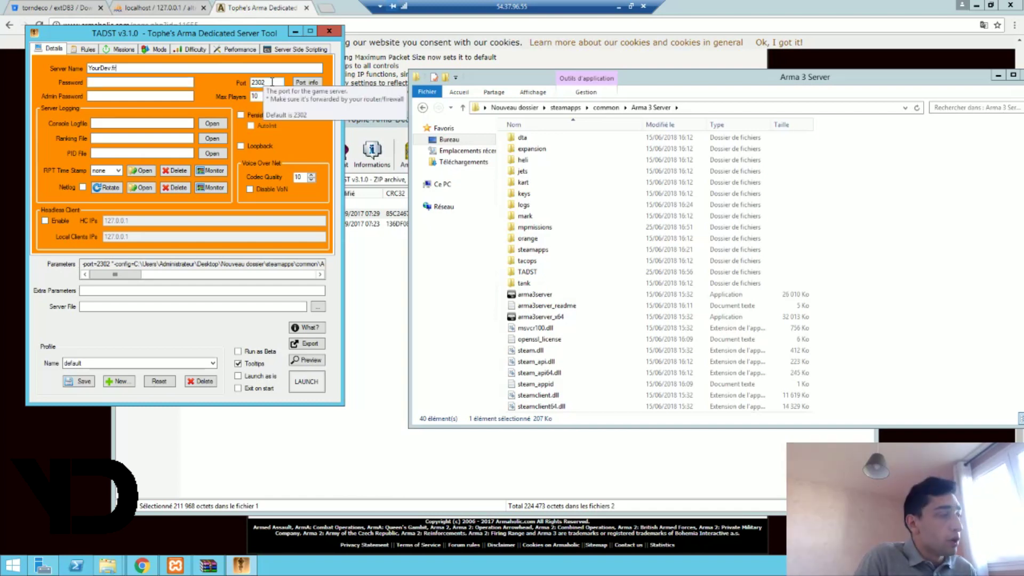
left_click(254, 100)
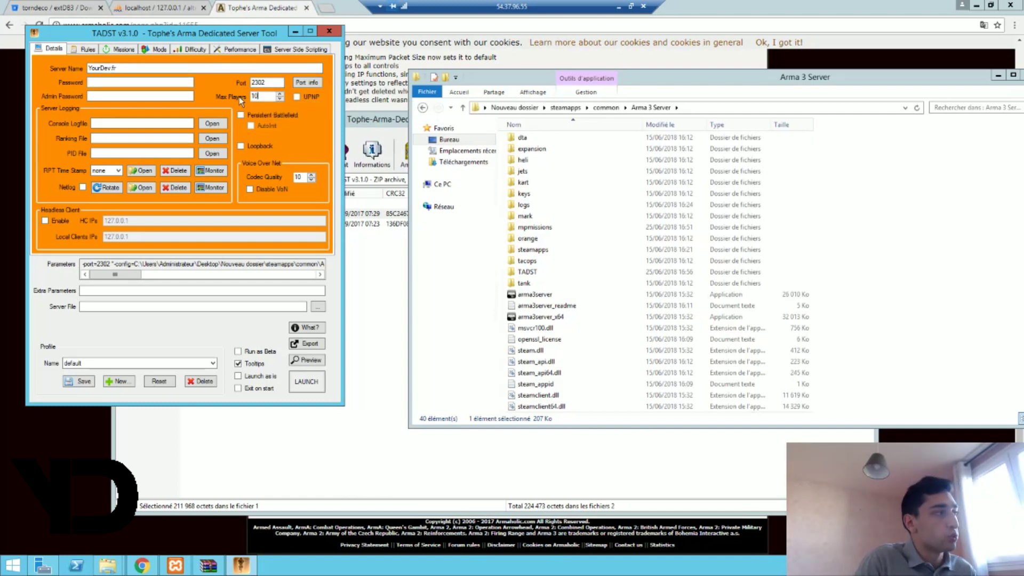
left_click(263, 116)
left_click(261, 126)
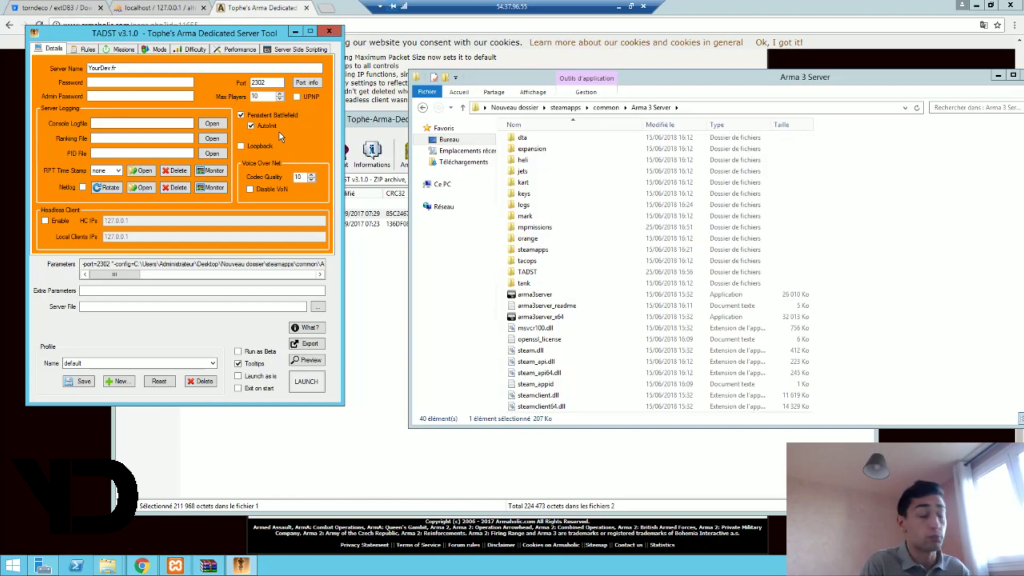
Set the server file to the arma3server application in the Arma 3 Server folder.
left_click(318, 308)
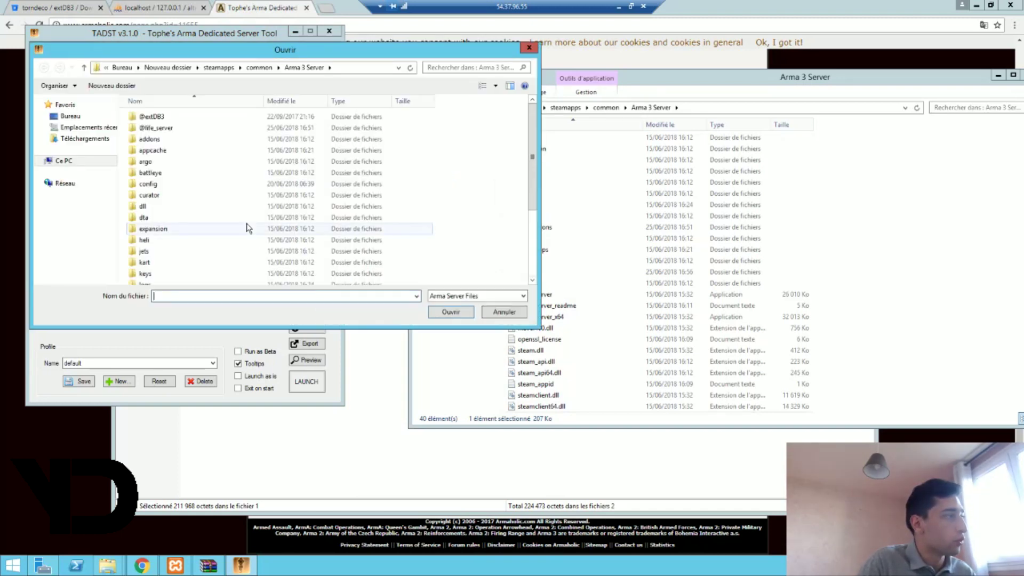
left_click_drag(526, 195, 532, 261)
left_click(269, 267)
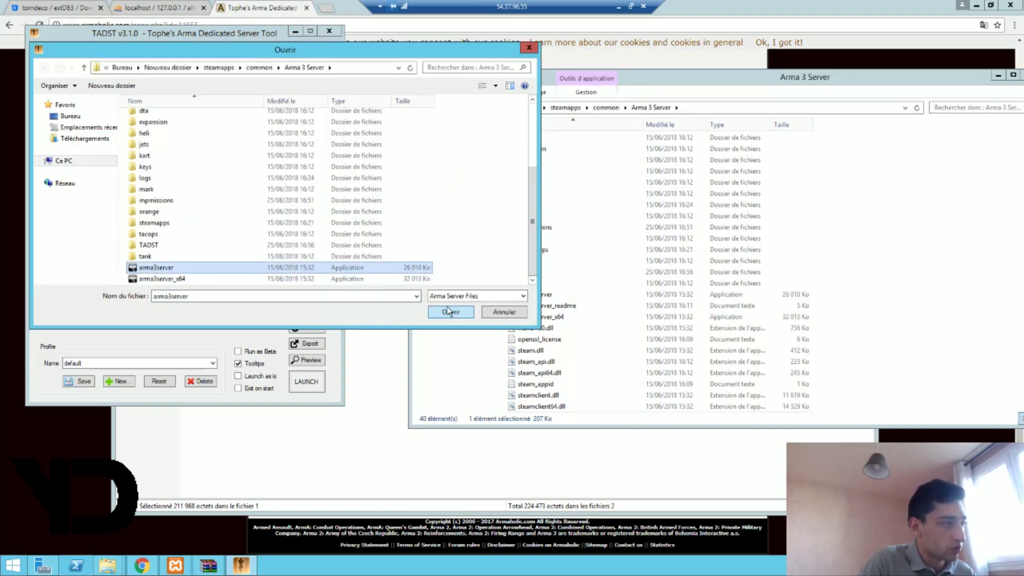
left_click(451, 314)
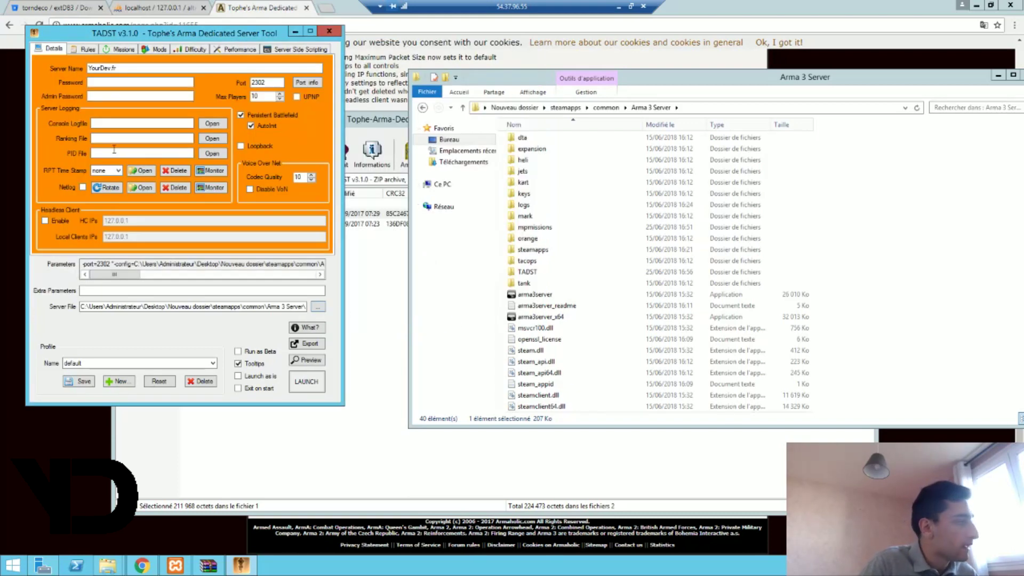
left_click(110, 53)
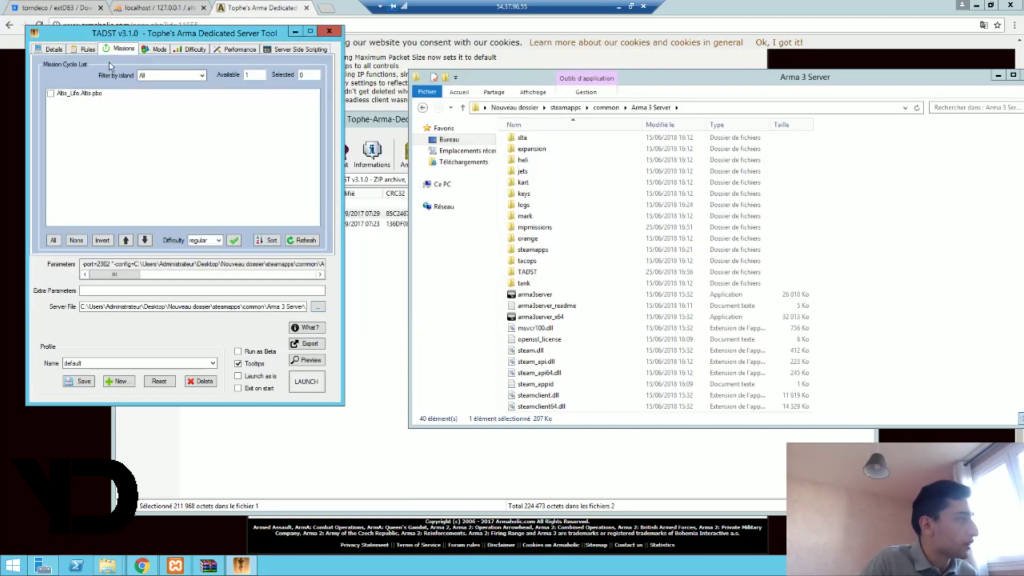
left_click(51, 94)
left_click(160, 50)
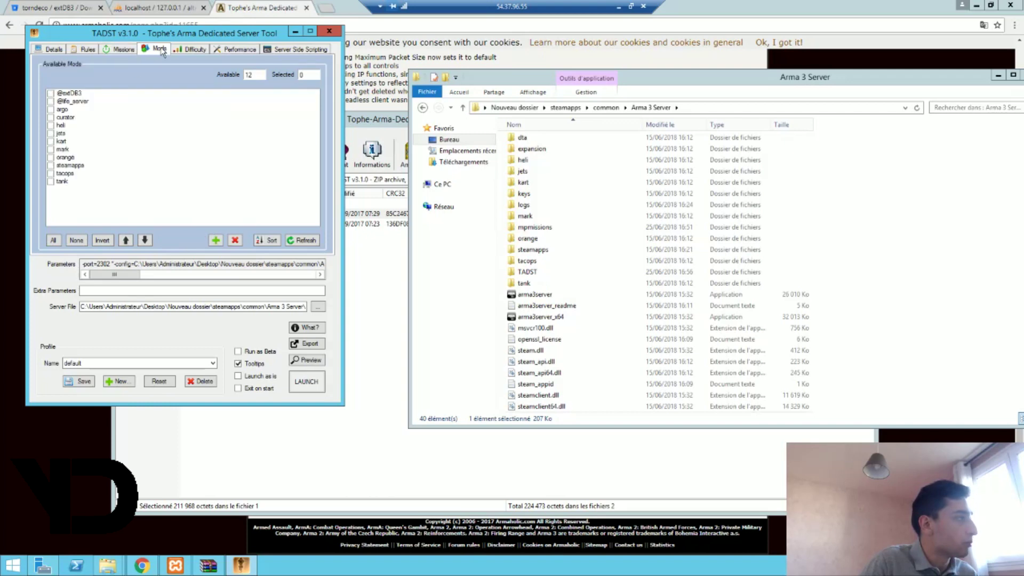
left_click(51, 94)
left_click(51, 102)
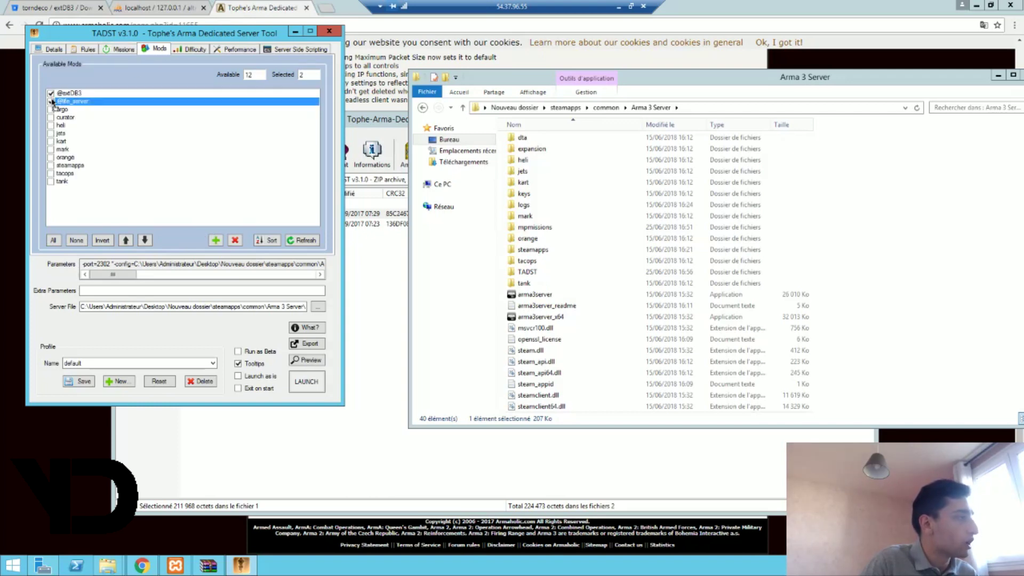
Disable voting and enable BattlEye in the server rules, and save the settings to the default profile.
left_click(89, 49)
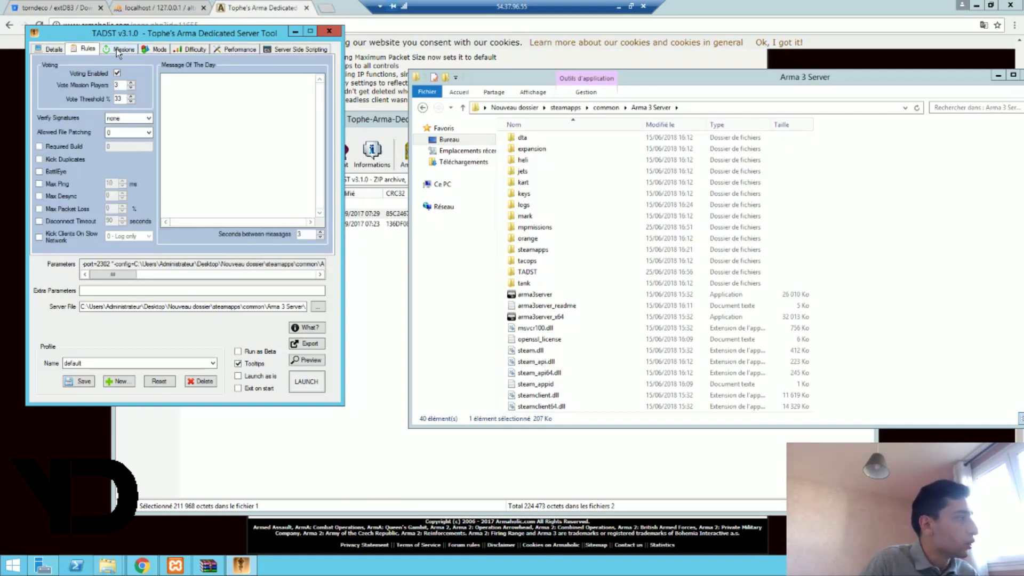
left_click(117, 73)
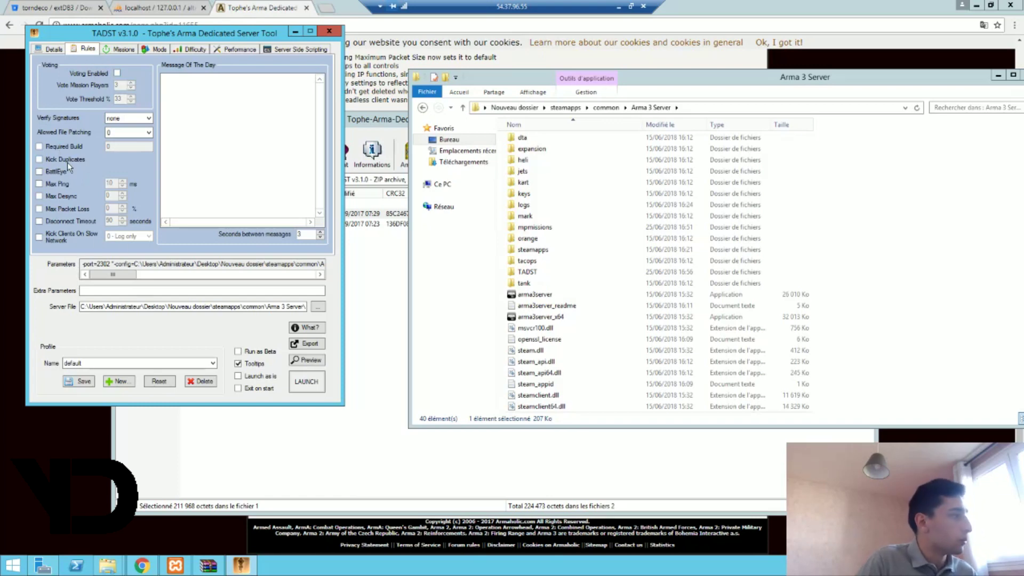
left_click(61, 174)
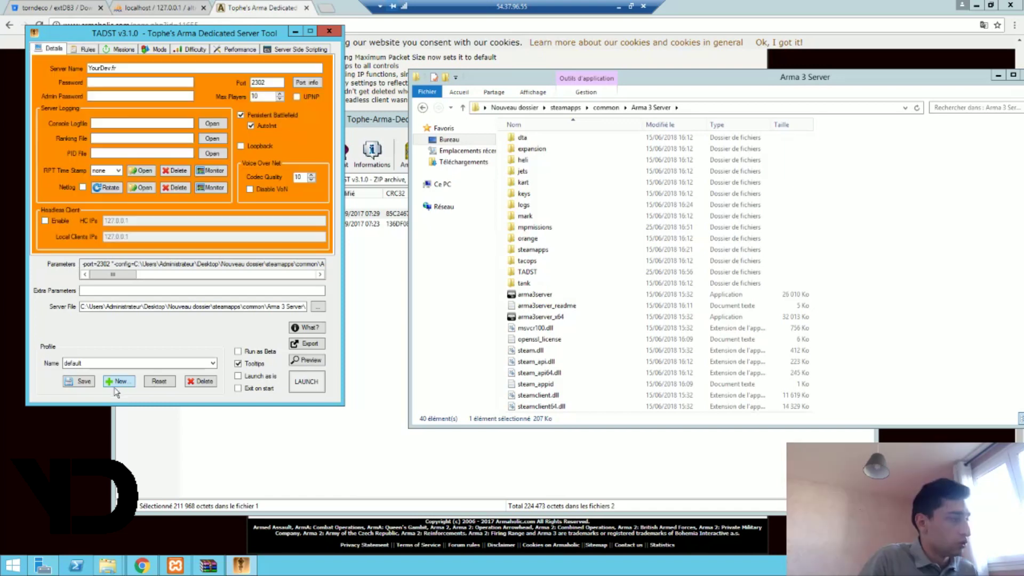
left_click(76, 383)
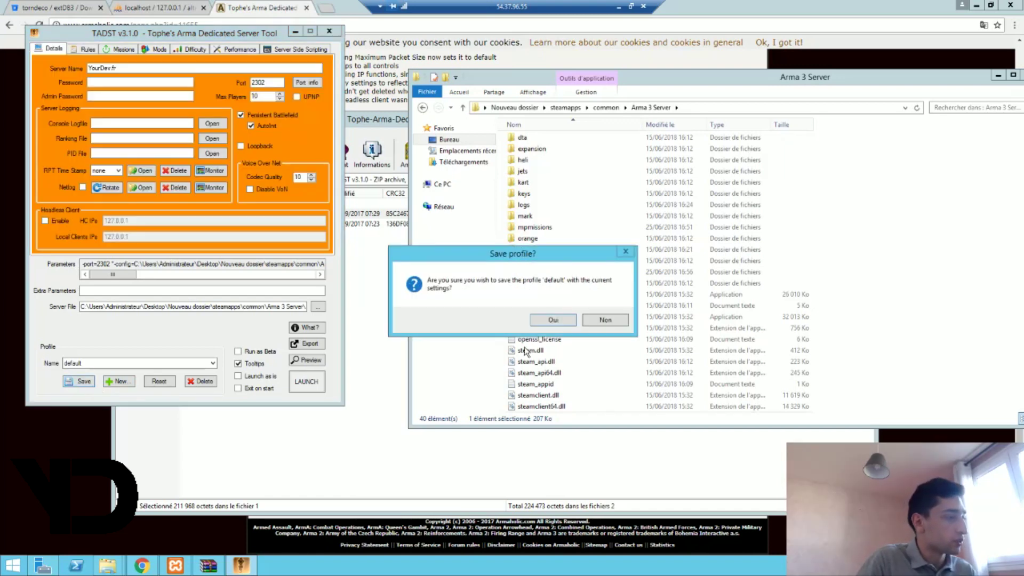
left_click(552, 320)
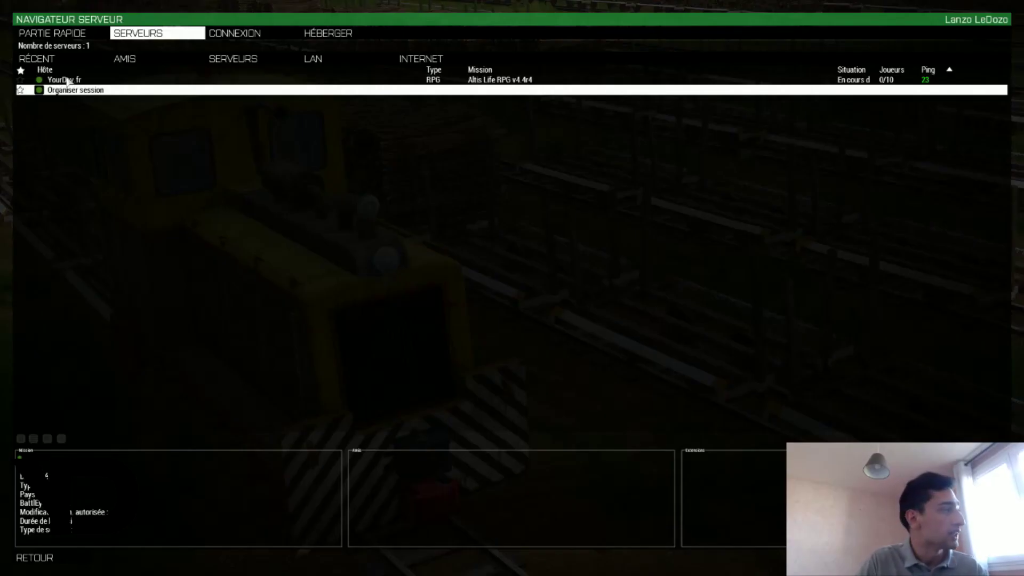
Join the YourDev.fr server in Arma 3, look through the side roles and enter the game as BLUFOR Public Slot - Cop 1.
left_click(492, 80)
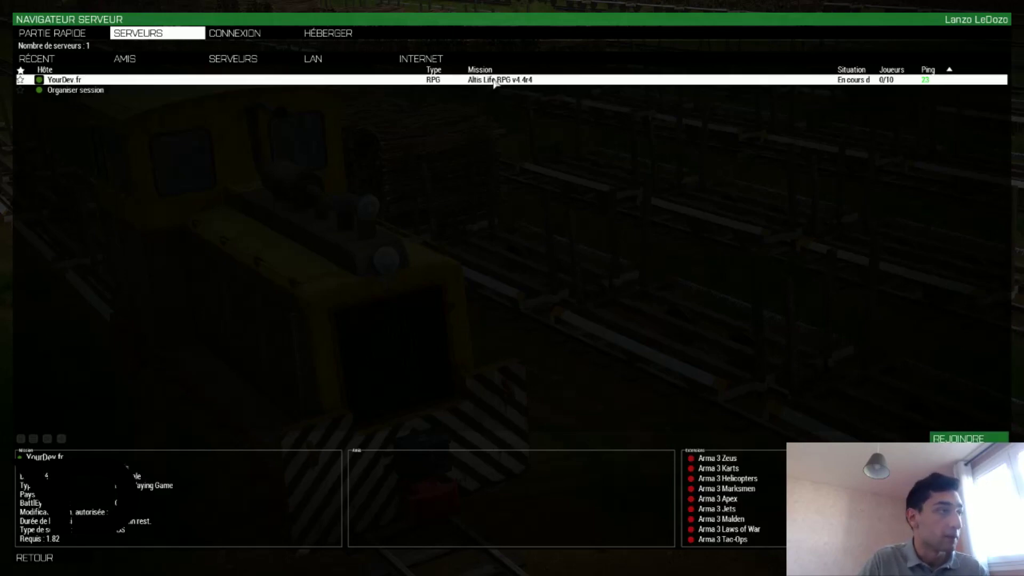
double_click(874, 81)
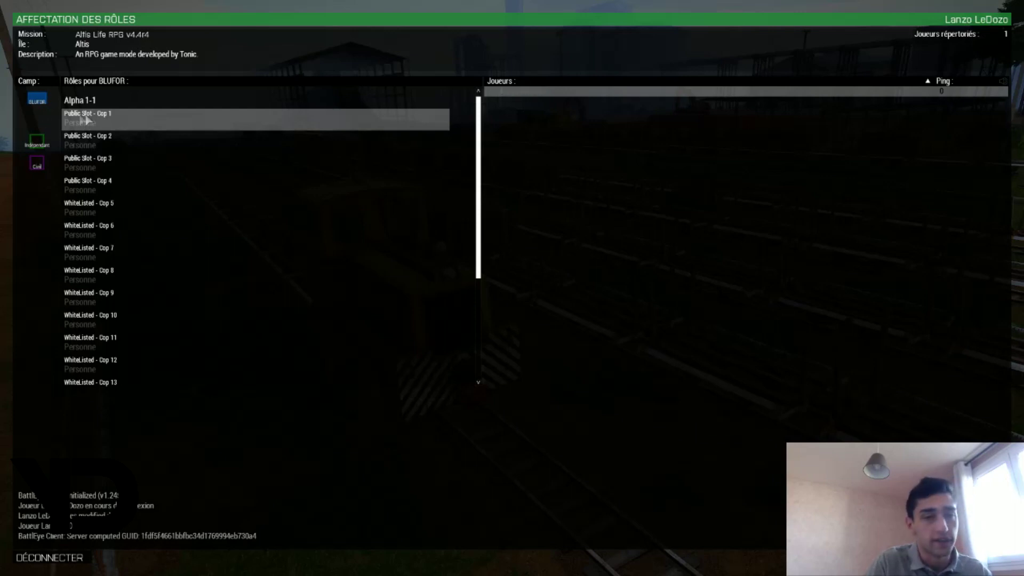
left_click(36, 139)
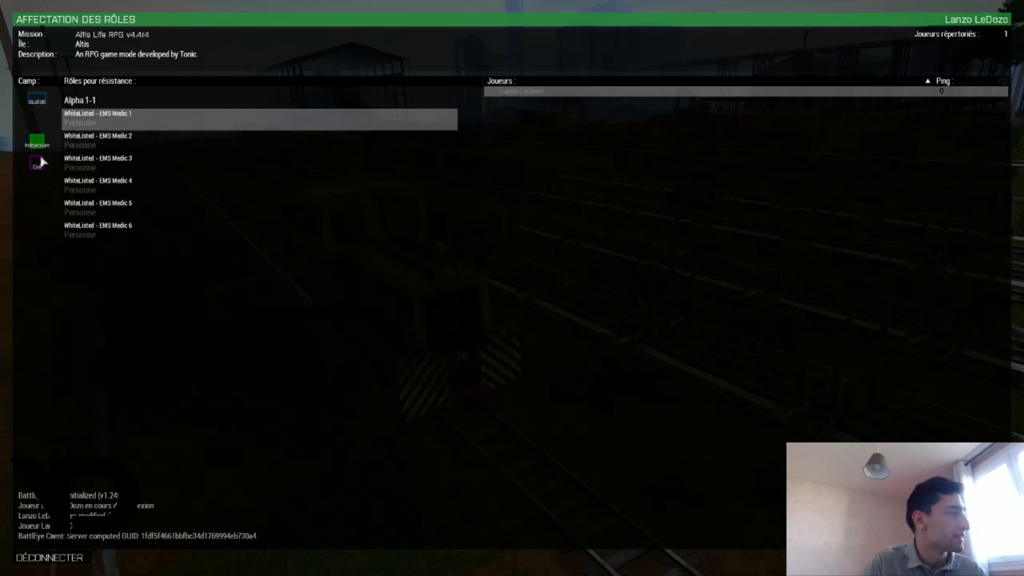
left_click(38, 164)
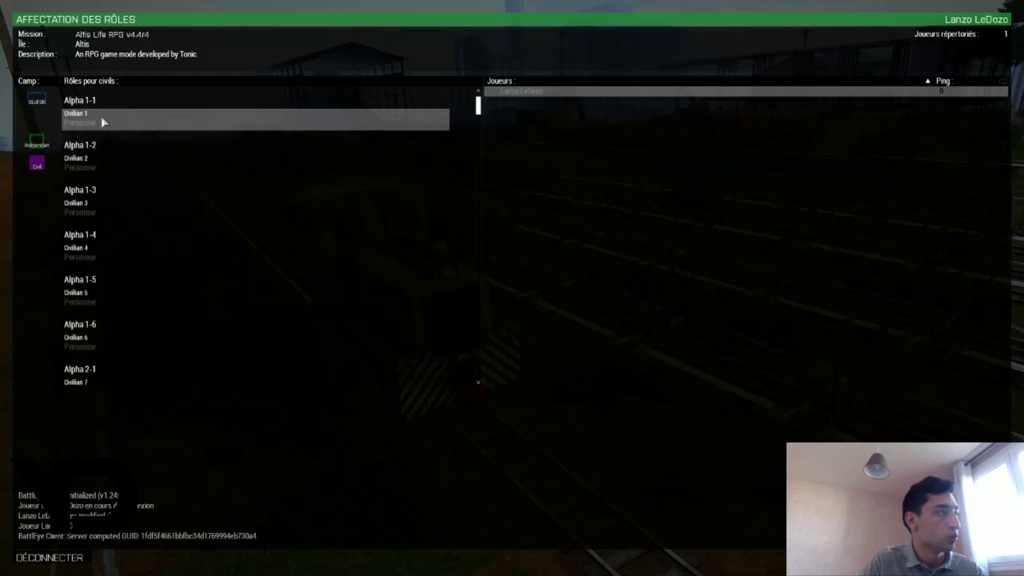
left_click(38, 105)
left_click(83, 121)
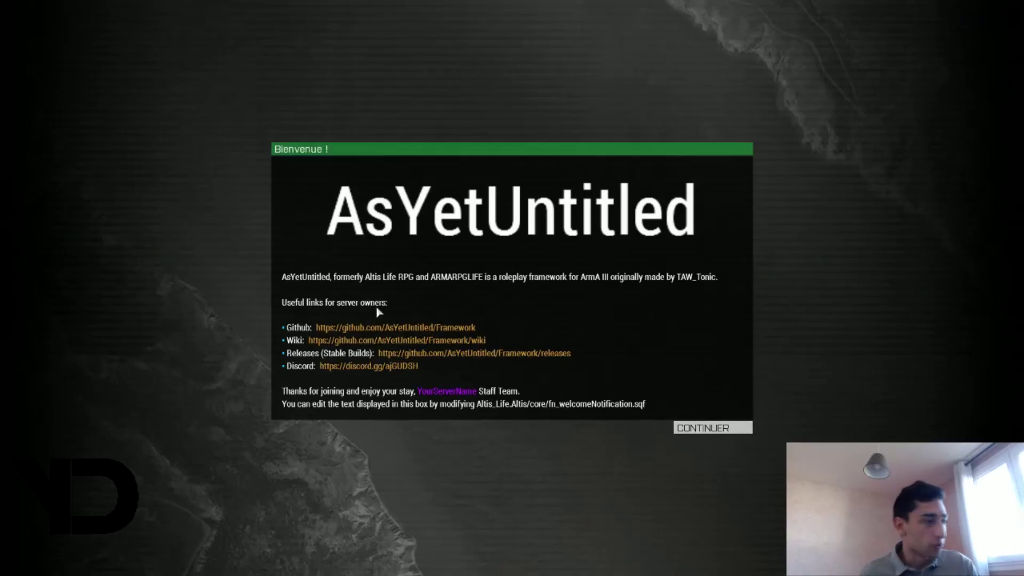
left_click(688, 429)
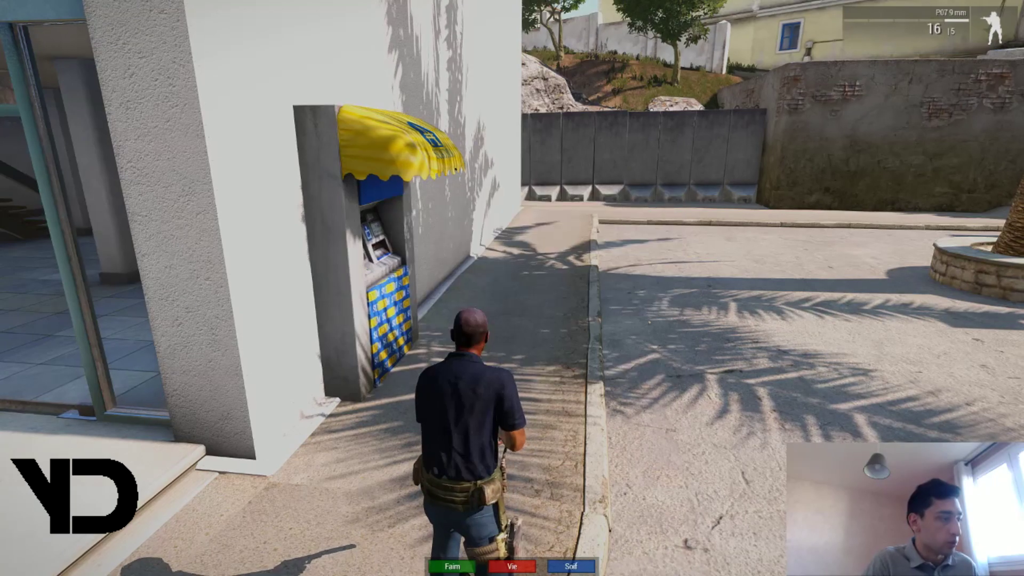
Walk the police character past the ATM and into the office building to the police shop NPC.
scroll(511, 288, "down", 1)
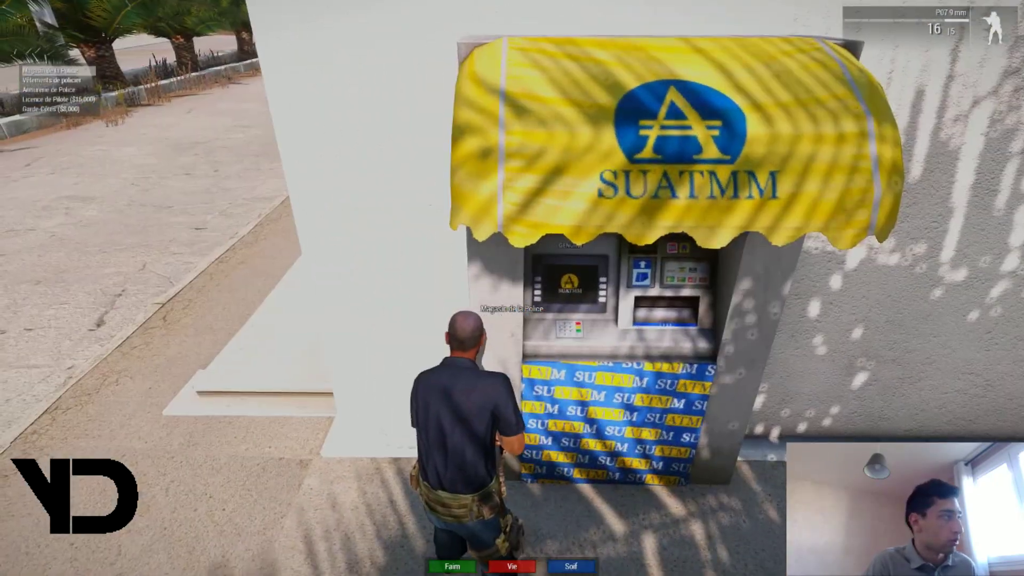
key("w")
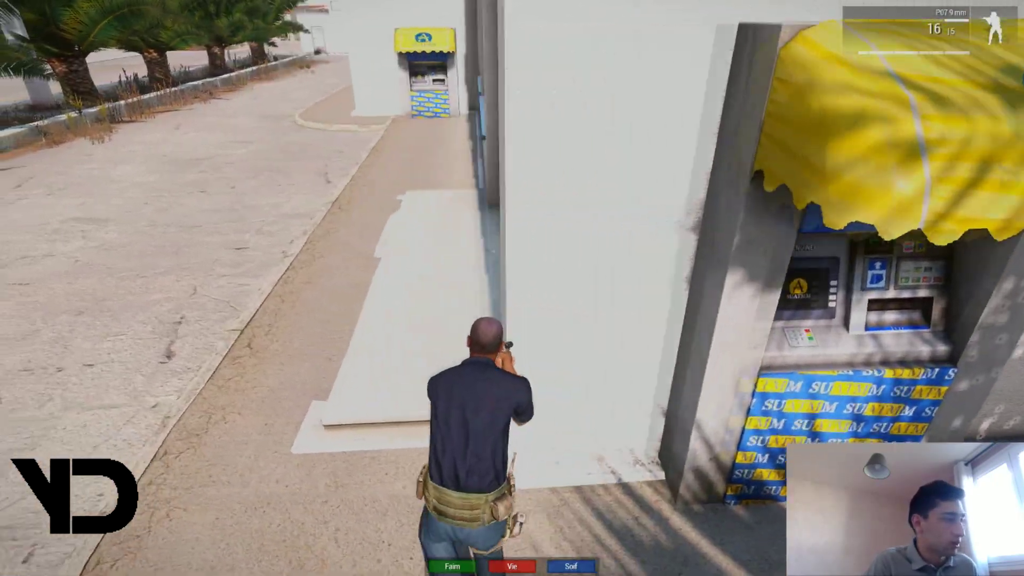
key("w")
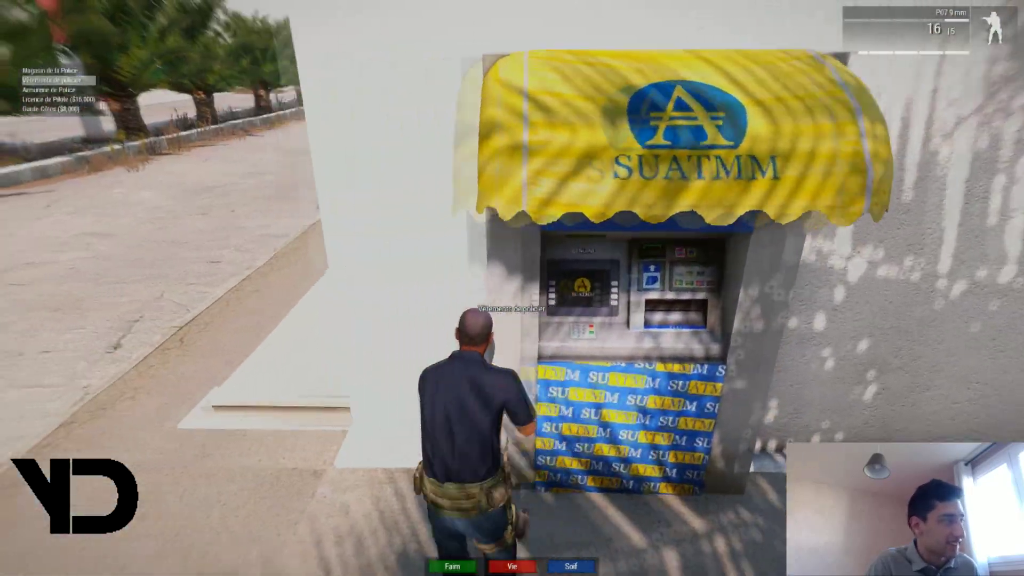
key("w")
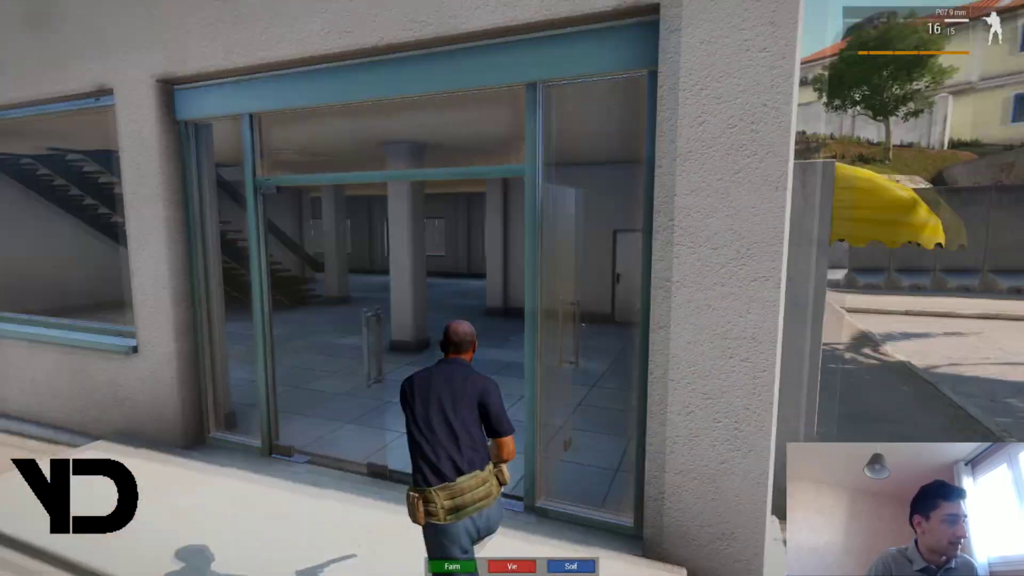
key("w")
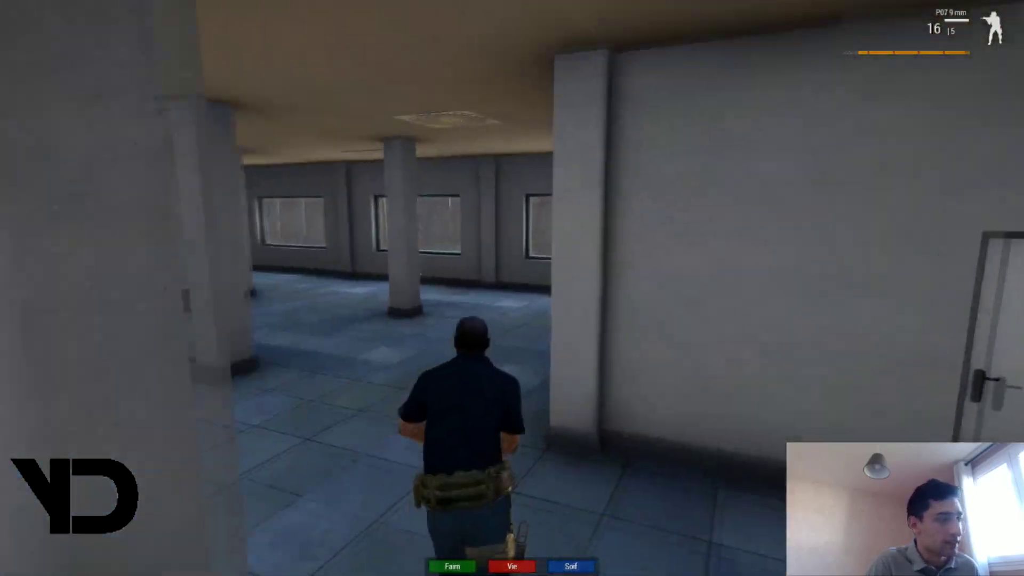
key("w")
Check the police armoury and police clothing shops at the NPC, closing each without buying anything.
scroll(512, 287, "down", 3)
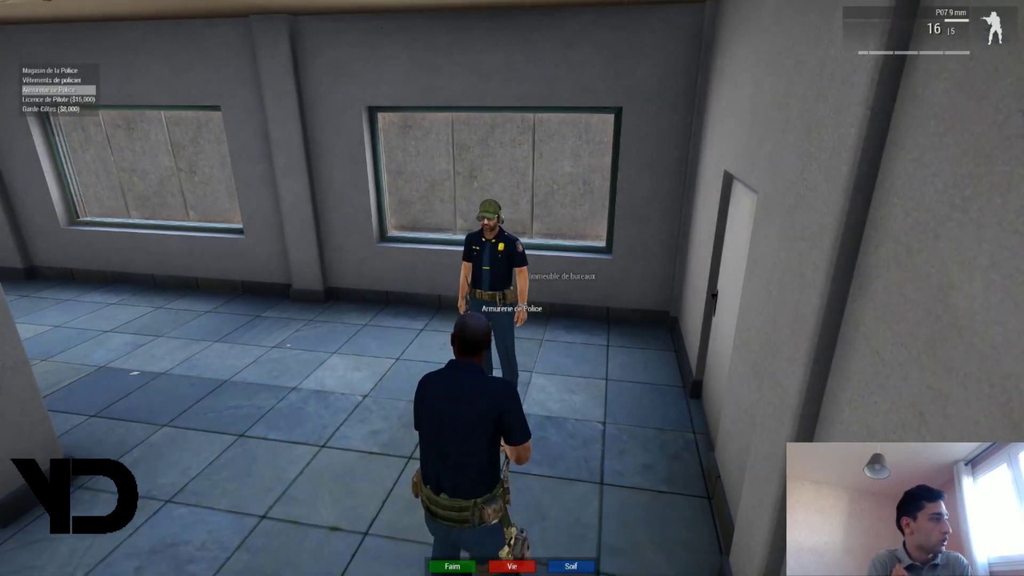
key("space")
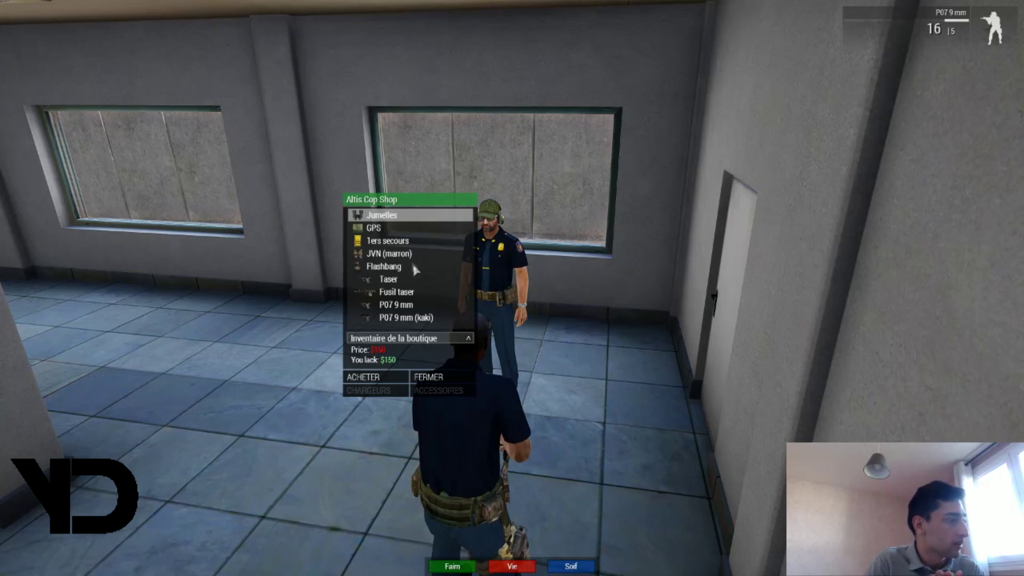
key("Escape")
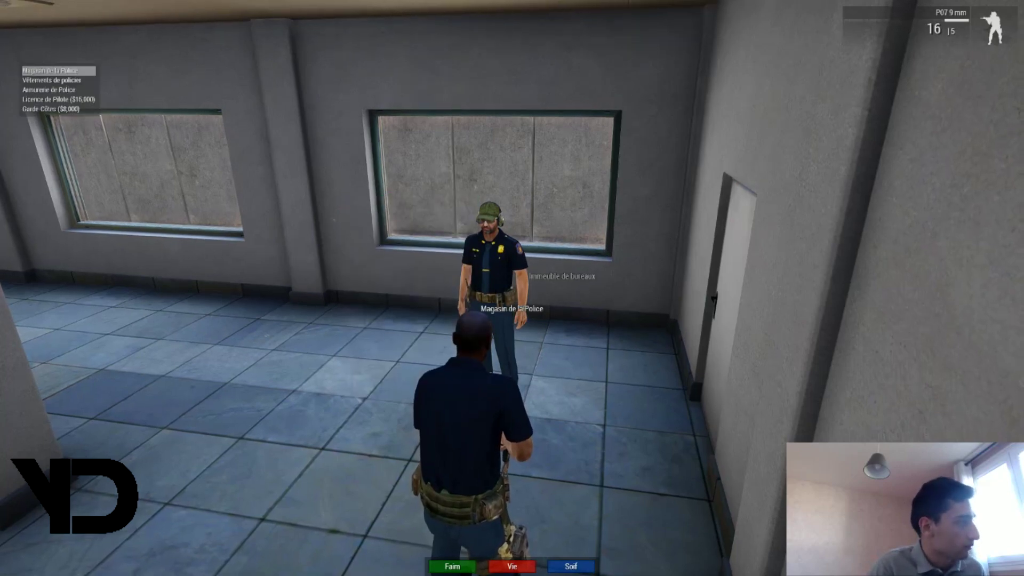
scroll(512, 288, "up", 1)
key("space")
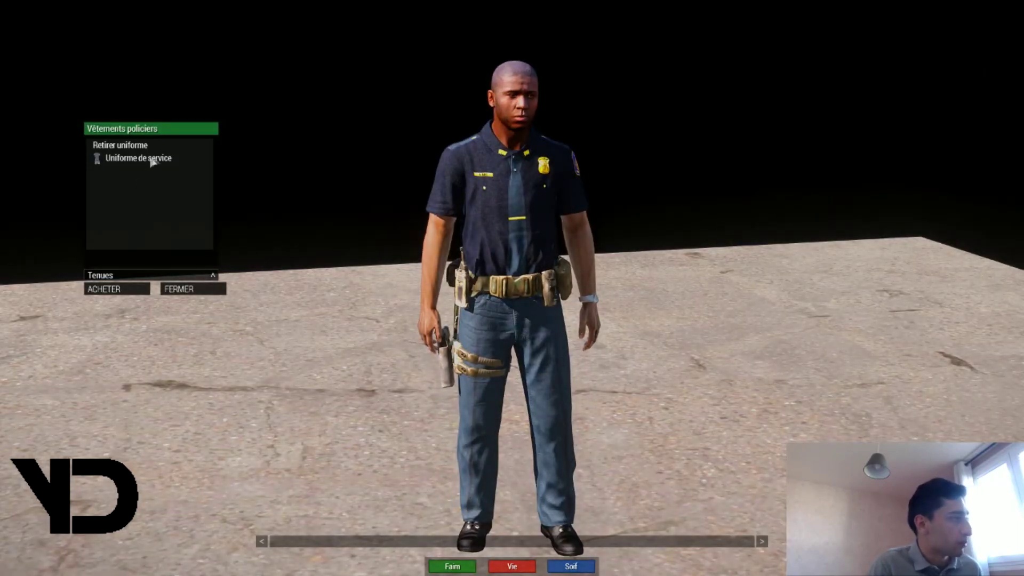
key("Escape")
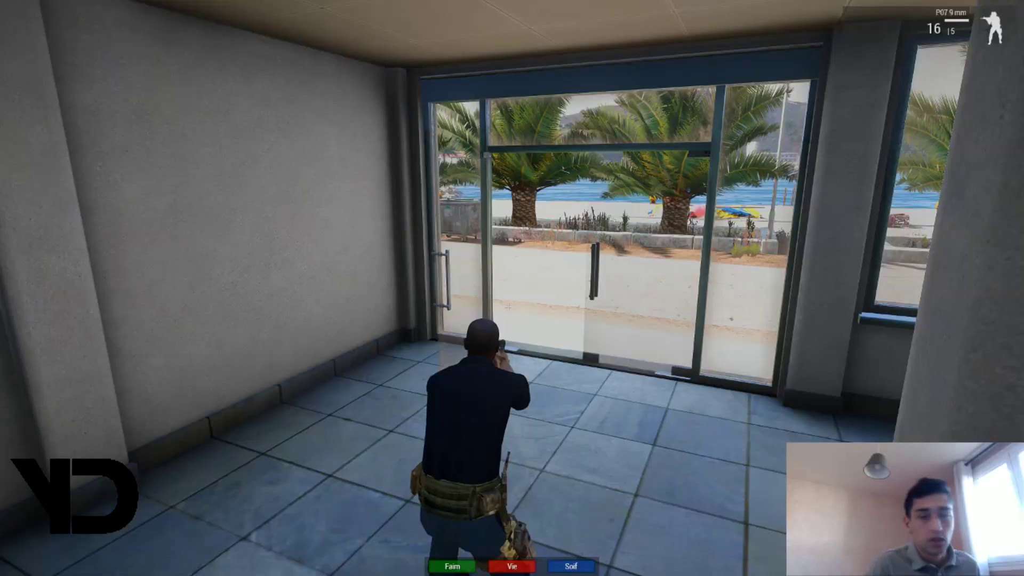